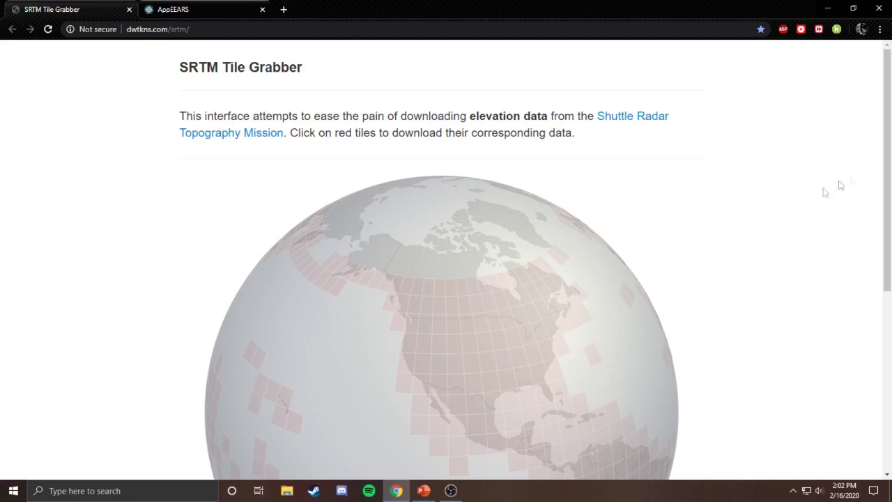
- Examine the available elevation tiles around the globe, covering the Pacific, the Americas, Europe, Africa and Asia
left_click_drag(879, 168, 891, 238)
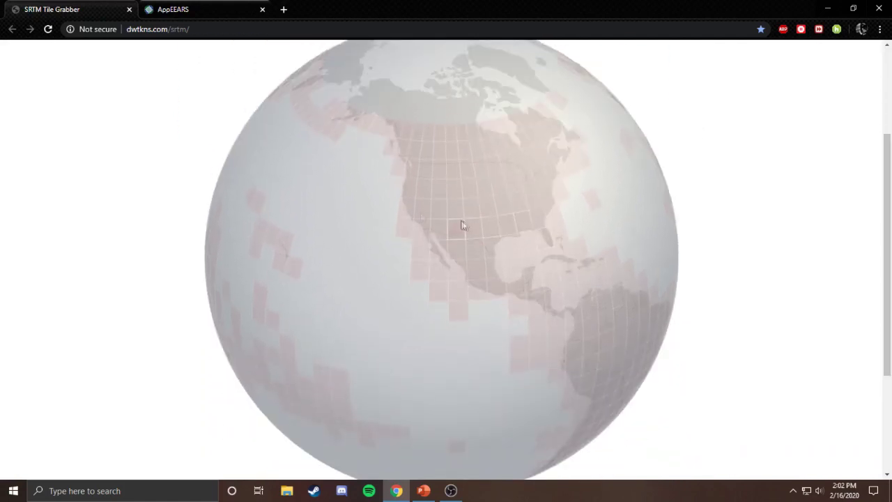
left_click_drag(297, 205, 363, 272)
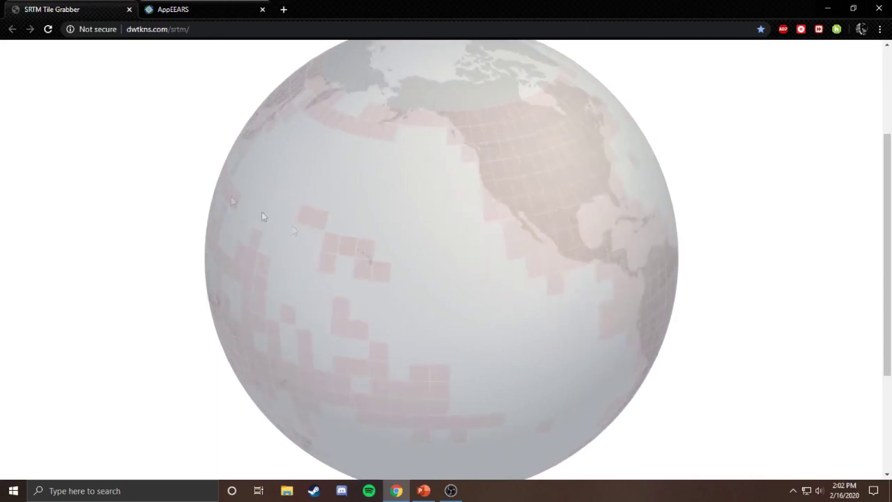
left_click_drag(363, 184, 416, 138)
left_click_drag(448, 91, 305, 98)
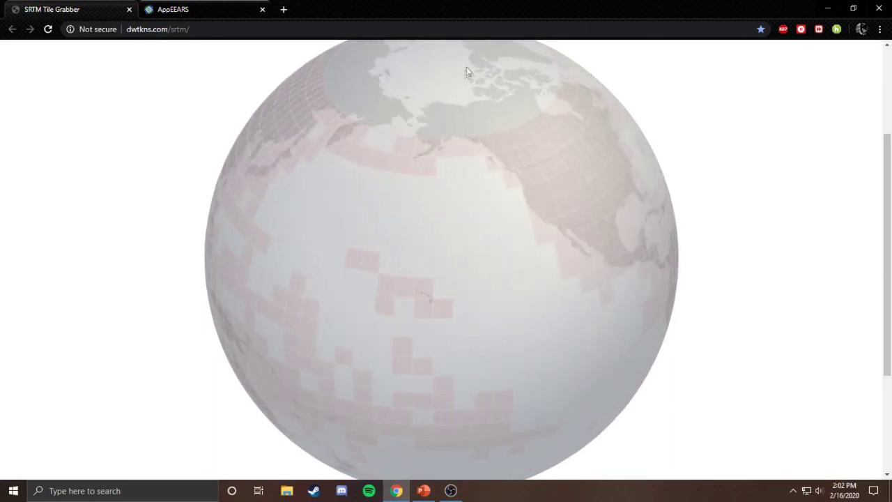
left_click_drag(466, 67, 293, 104)
left_click_drag(450, 78, 339, 75)
left_click_drag(515, 126, 325, 156)
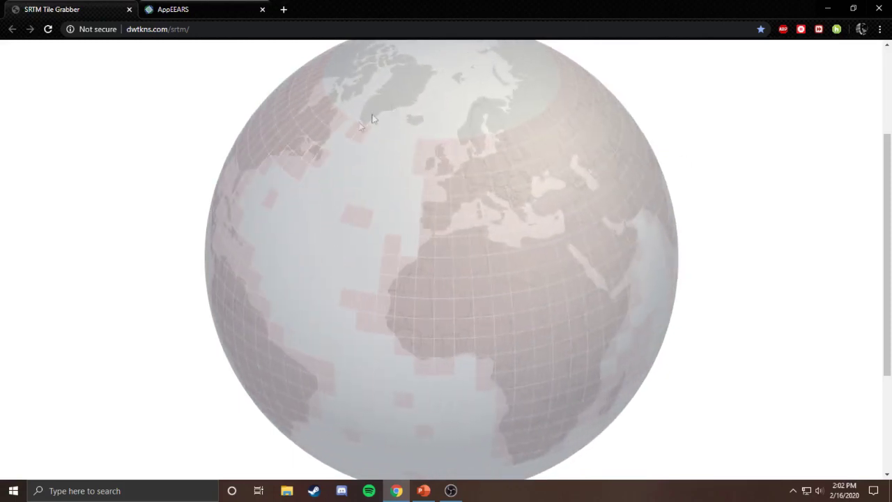
left_click_drag(426, 114, 225, 160)
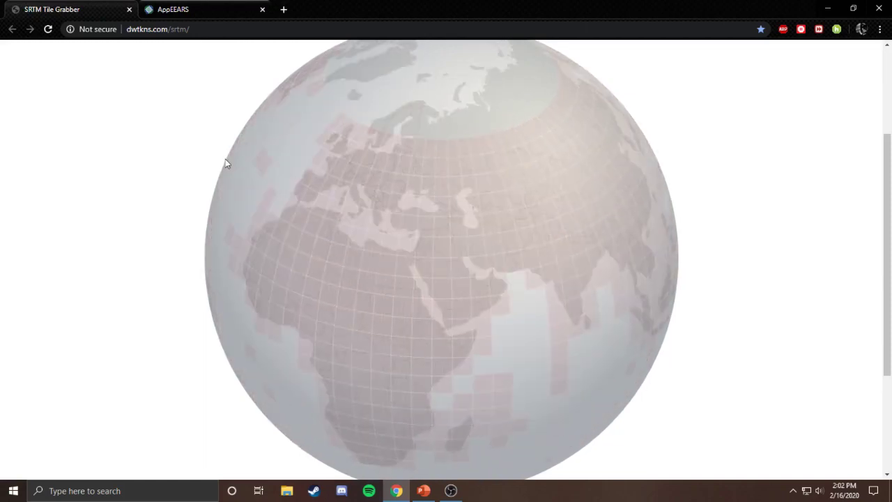
left_click_drag(329, 91, 642, 167)
left_click_drag(458, 305, 518, 265)
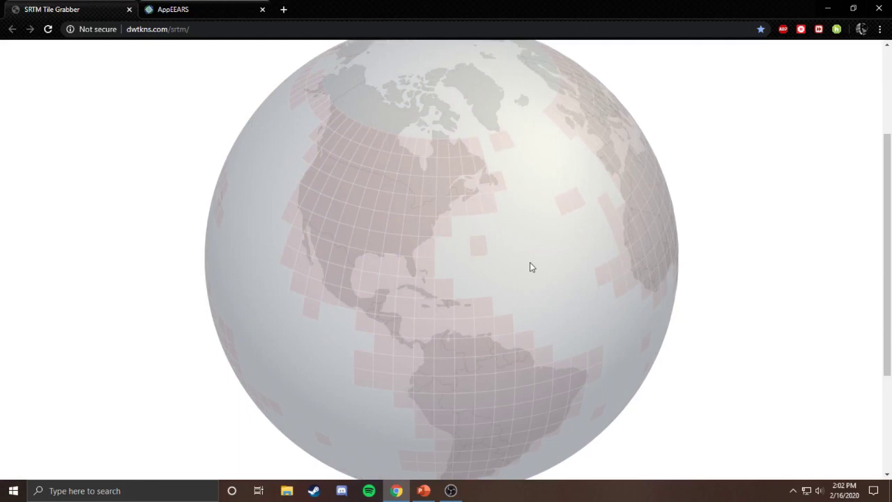
- Download the GeoTIFF elevation tiles srtm_12_05.zip and srtm_12_04.zip on the west coast of the United States
left_click_drag(274, 159, 462, 235)
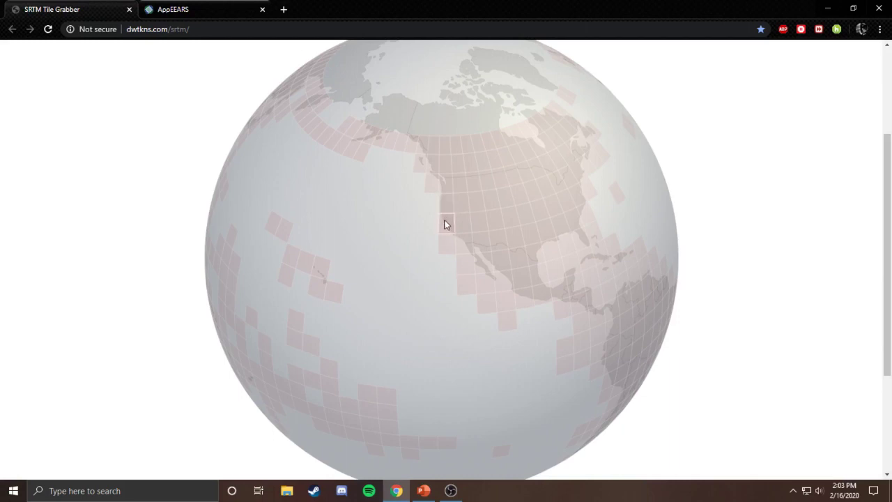
left_click(447, 226)
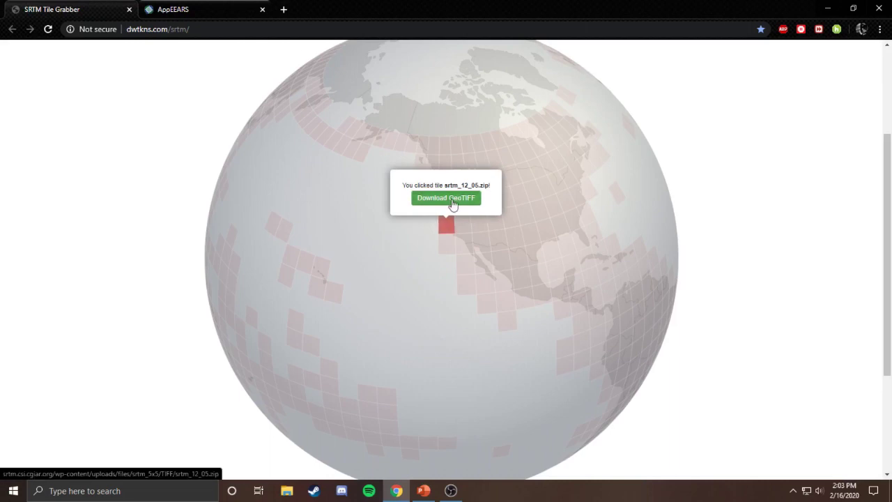
left_click(451, 204)
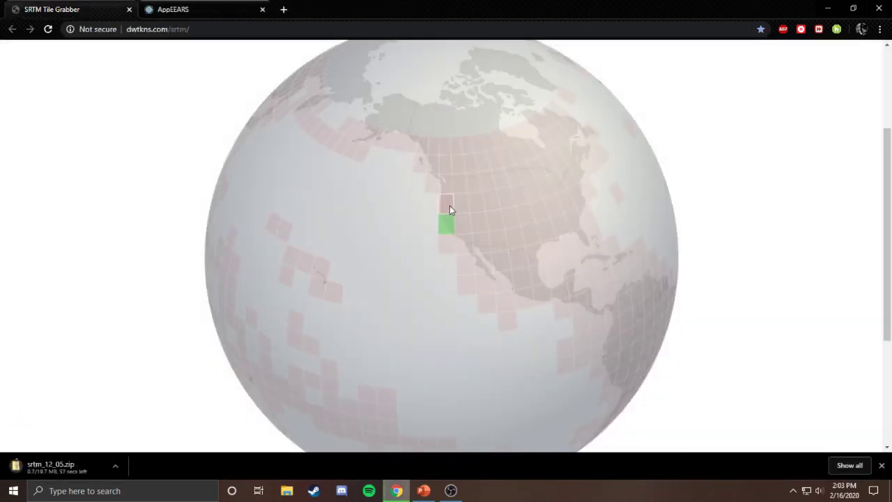
left_click(446, 207)
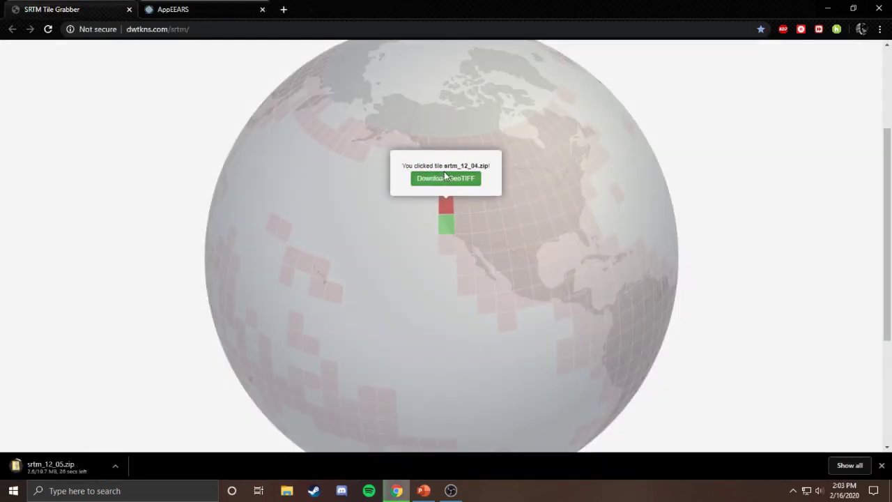
left_click(446, 178)
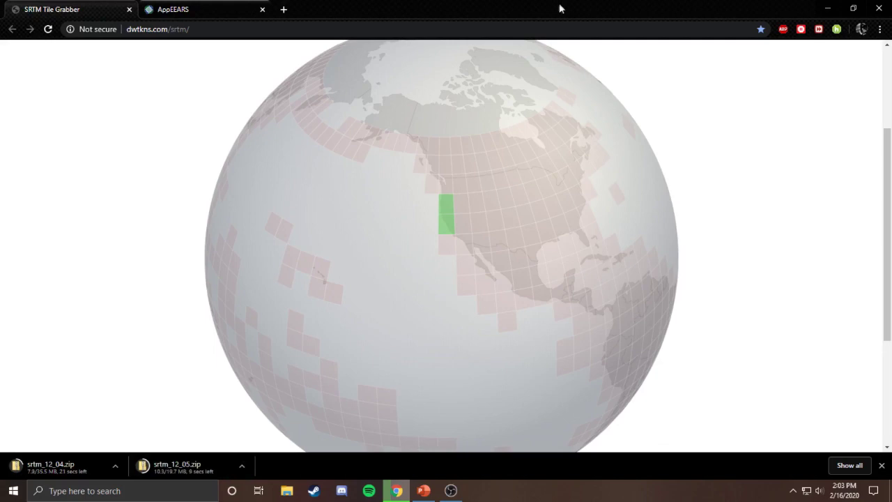
- Switch to the AppEEARS site and start a new area sample extraction request
key("ctrl+Tab")
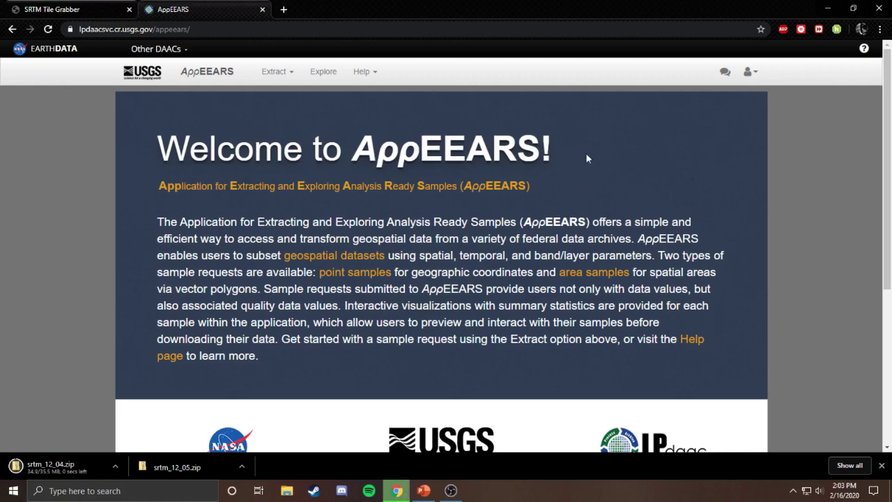
left_click(283, 71)
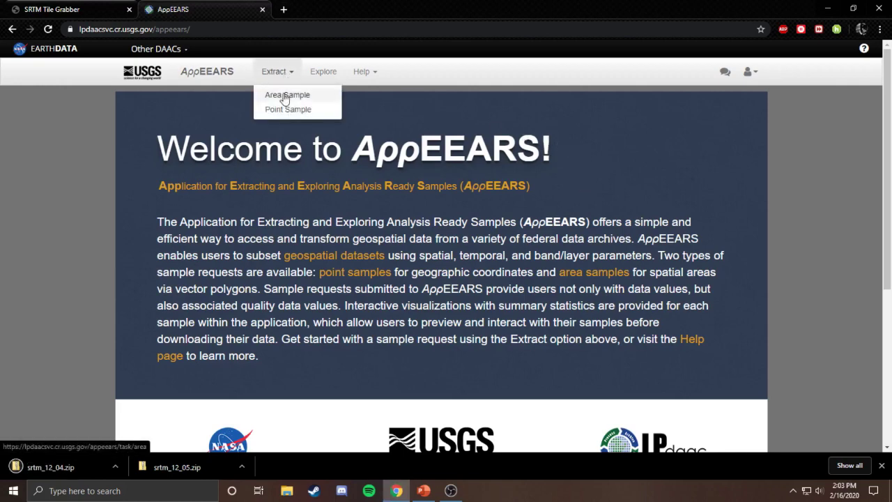
left_click(285, 96)
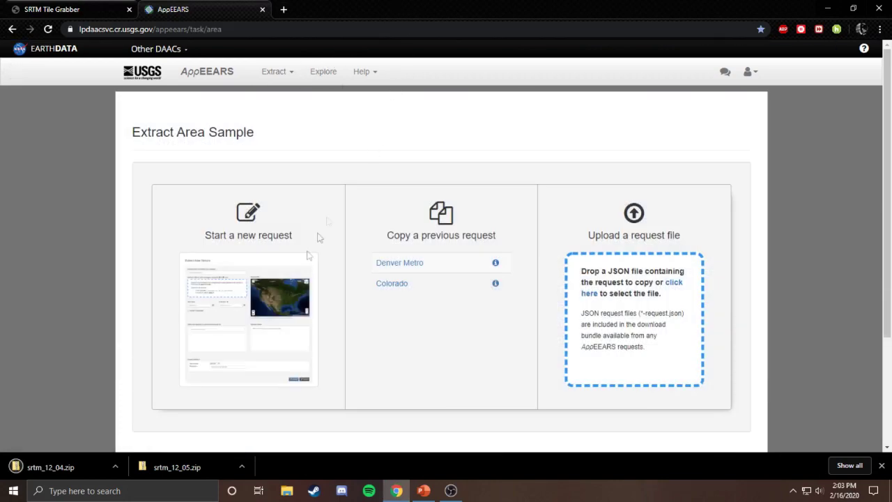
left_click(258, 326)
scroll(446, 183, "down", 4)
scroll(446, 183, "up", 4)
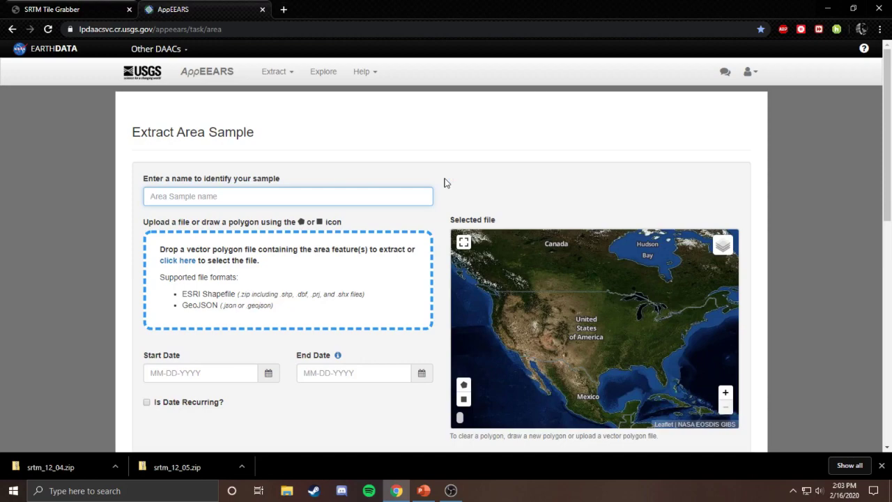
- Draw a rectangular sample area around the Great Lakes region on the request's map
scroll(754, 203, "down", 2)
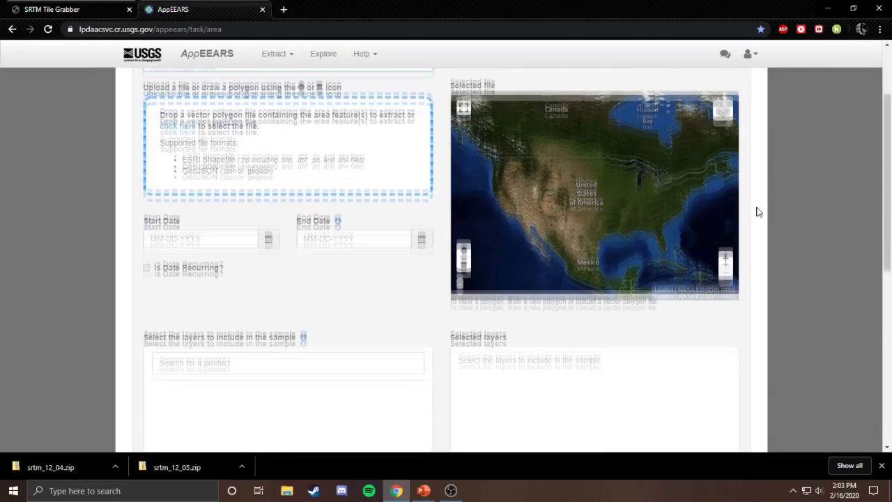
scroll(759, 212, "up", 2)
left_click_drag(700, 253, 639, 259)
scroll(573, 274, "up", 3)
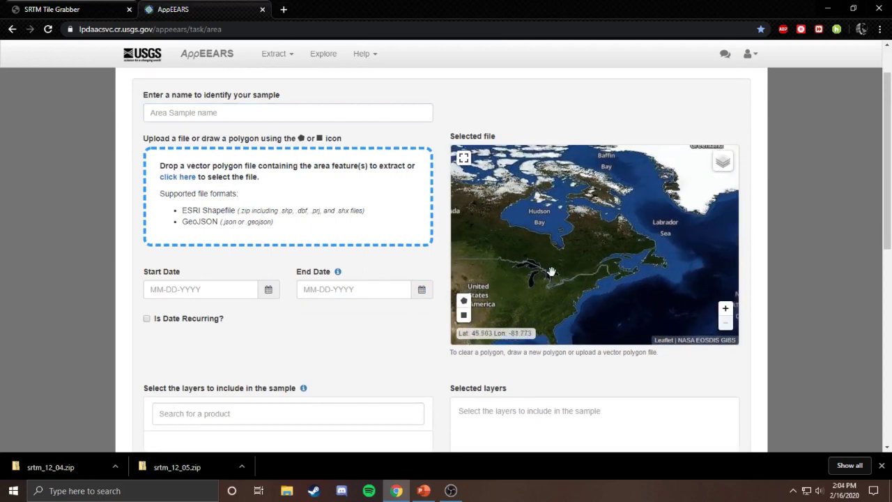
scroll(573, 274, "down", 3)
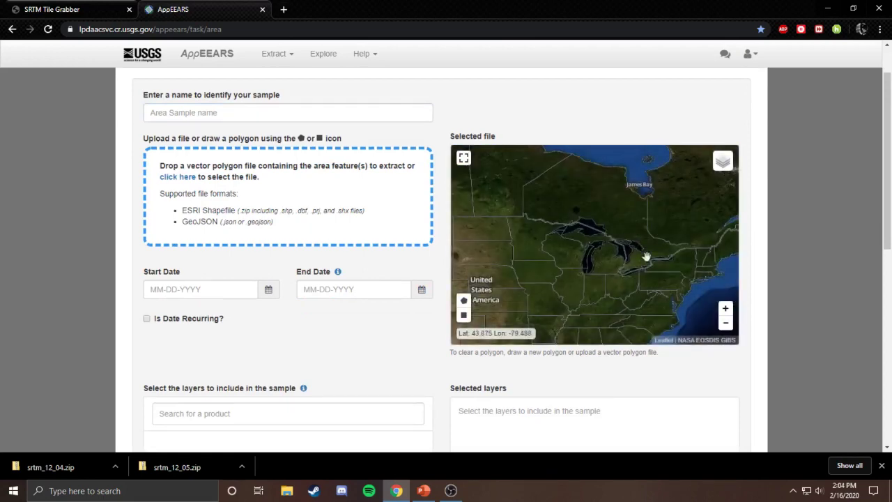
left_click(464, 315)
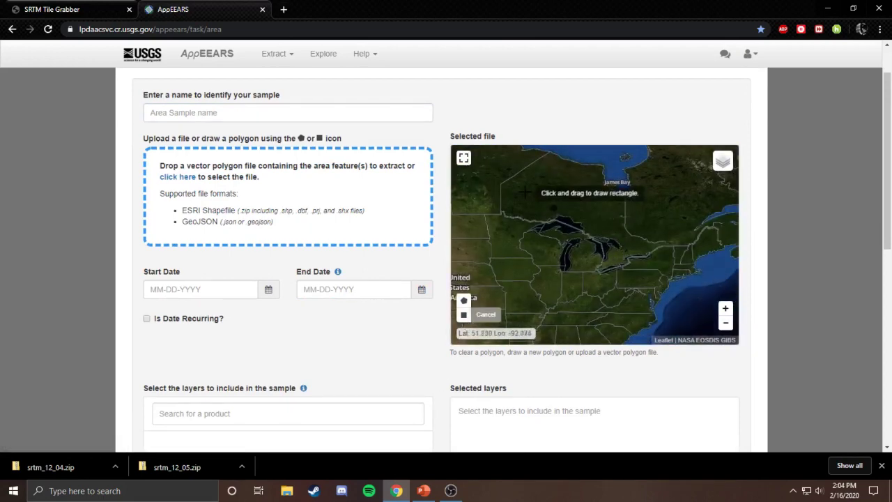
mouse_move(504, 195)
left_mouse_down()
mouse_move(625, 291)
mouse_move(641, 296)
mouse_move(657, 281)
left_mouse_up()
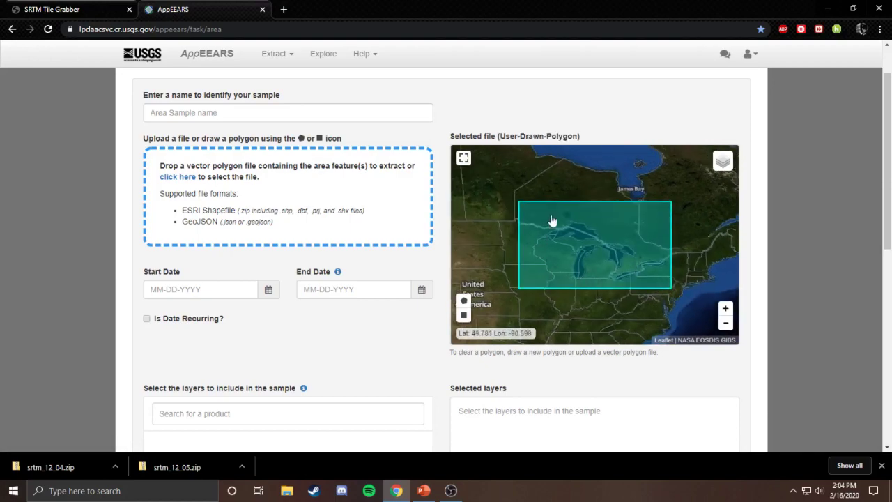
- Search products for "elevation", add the ASTER_GDEM_DEM layer of the 30m ASTER GDEM Elevation product, and clear the product choice
scroll(267, 313, "down", 3)
left_click(289, 253)
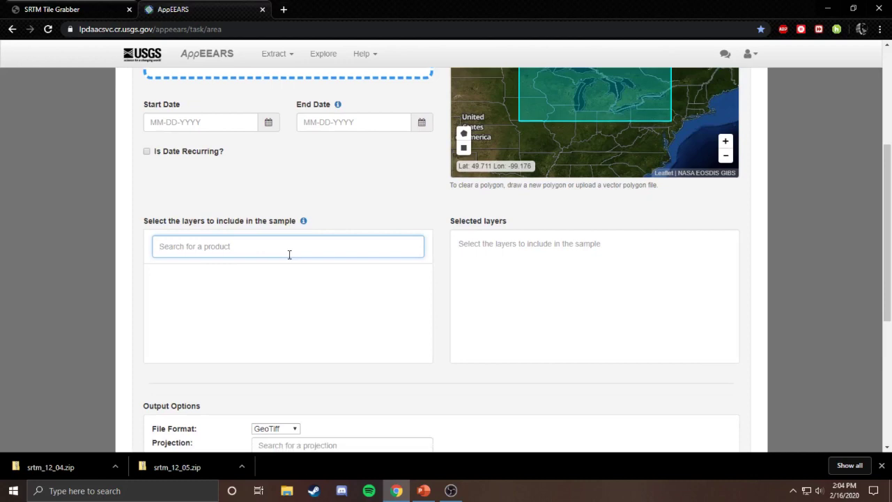
type("elevation")
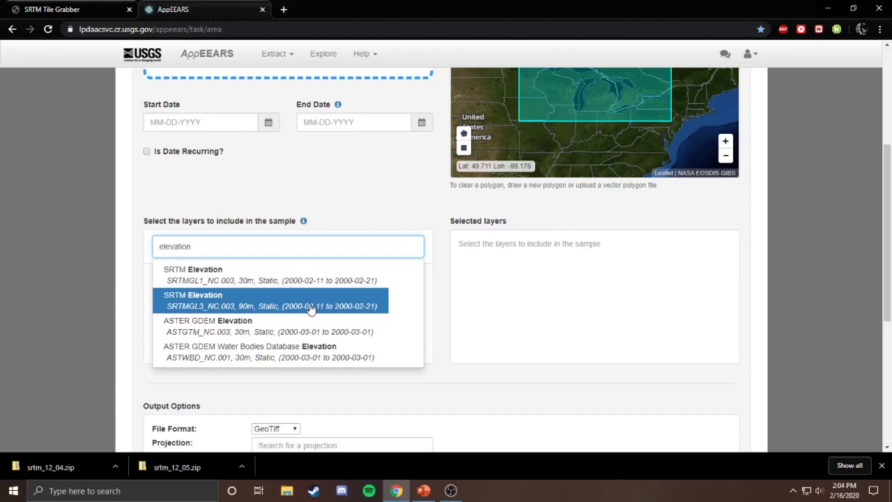
left_click(295, 325)
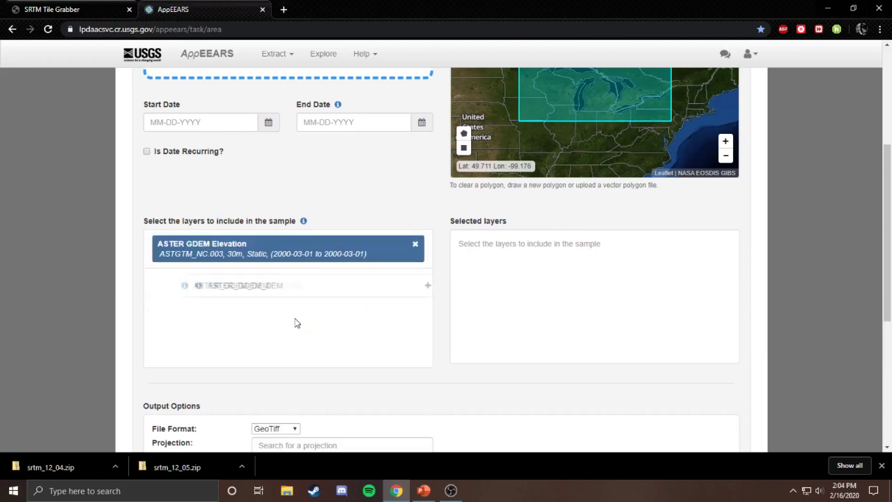
left_click(409, 286)
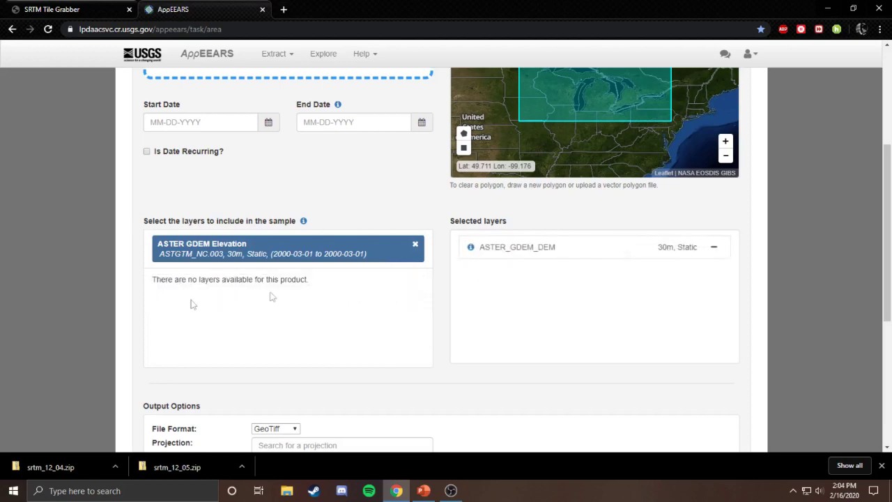
left_click(416, 244)
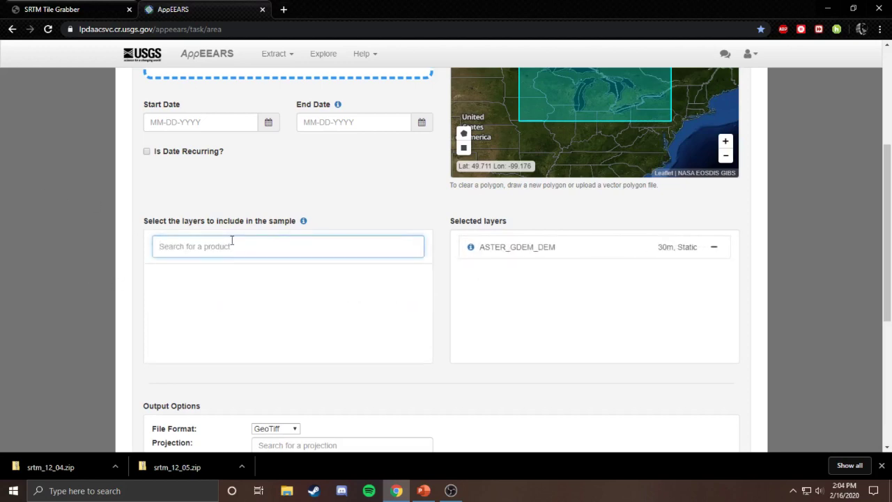
- Set the output projection to Native Projection, keeping GeoTiff as the file format
scroll(746, 318, "down", 5)
scroll(746, 317, "up", 10)
scroll(819, 368, "down", 3)
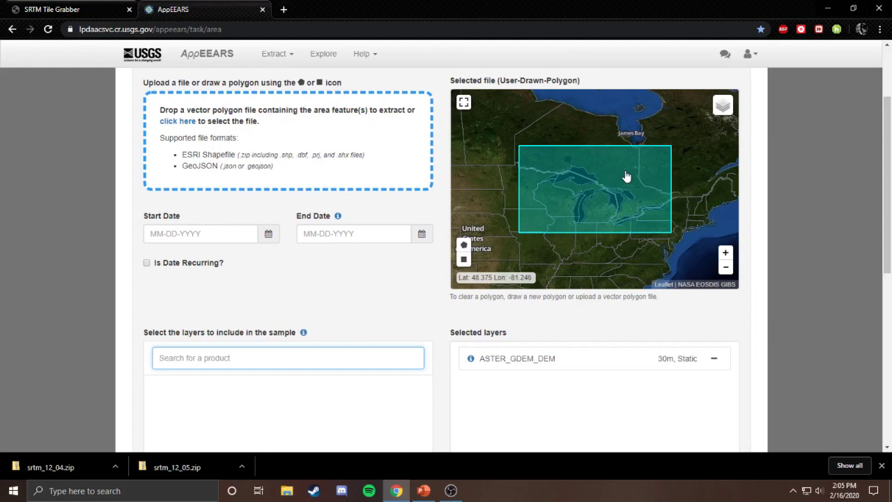
scroll(626, 177, "down", 1)
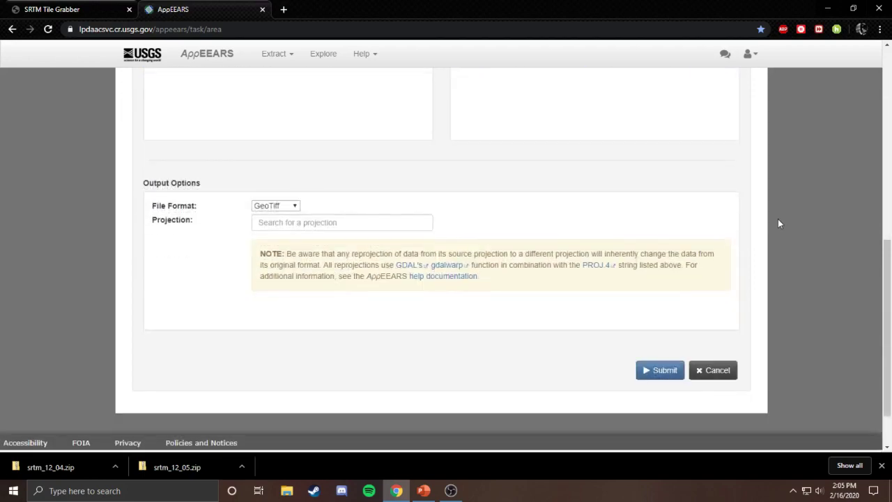
left_click(278, 216)
left_click(313, 222)
left_click(300, 244)
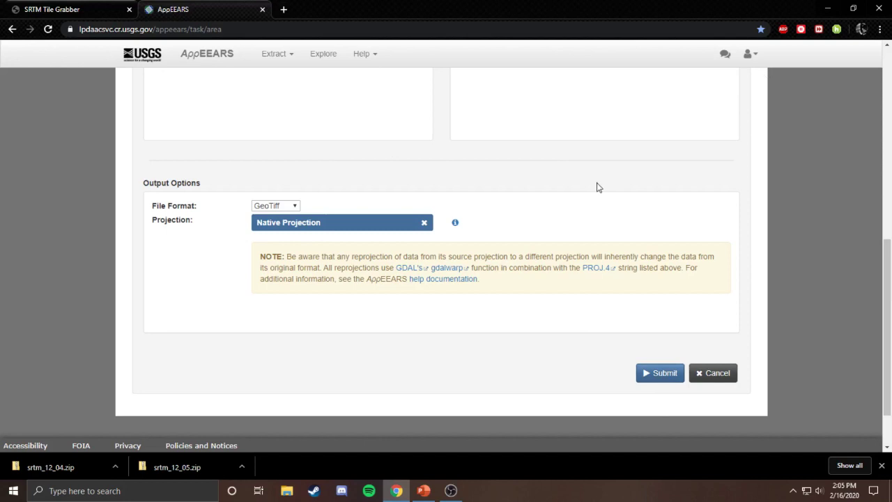
- Review the request's drawn area and selected layer, and inspect the map around the Great Lakes, the Northeast and the western United States
scroll(597, 187, "up", 6)
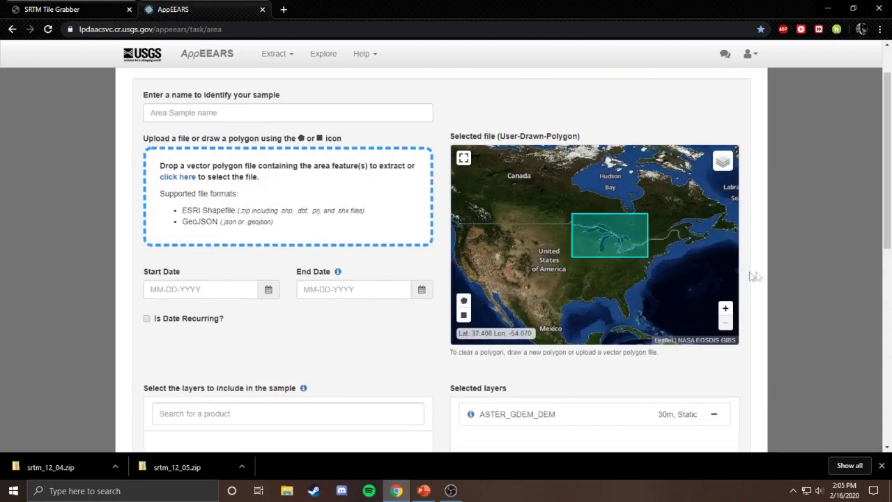
scroll(681, 252, "up", 1)
scroll(667, 244, "down", 1)
scroll(697, 259, "up", 1)
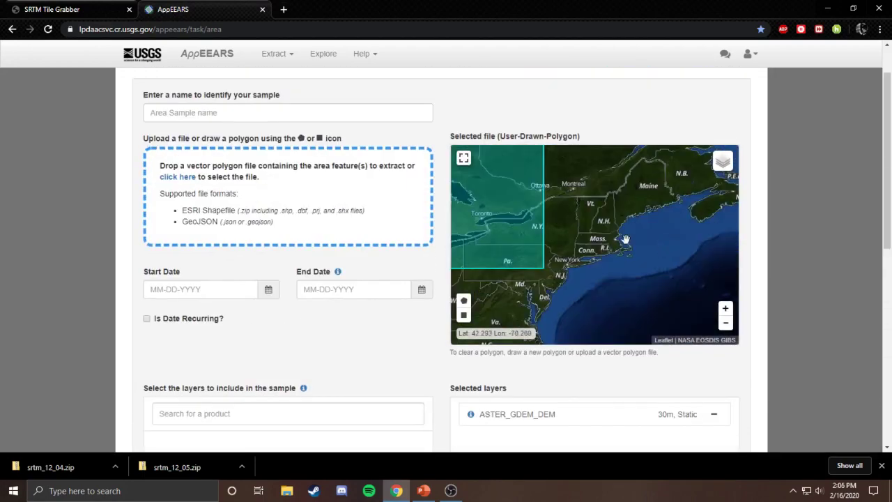
scroll(624, 239, "up", 1)
scroll(673, 263, "down", 1)
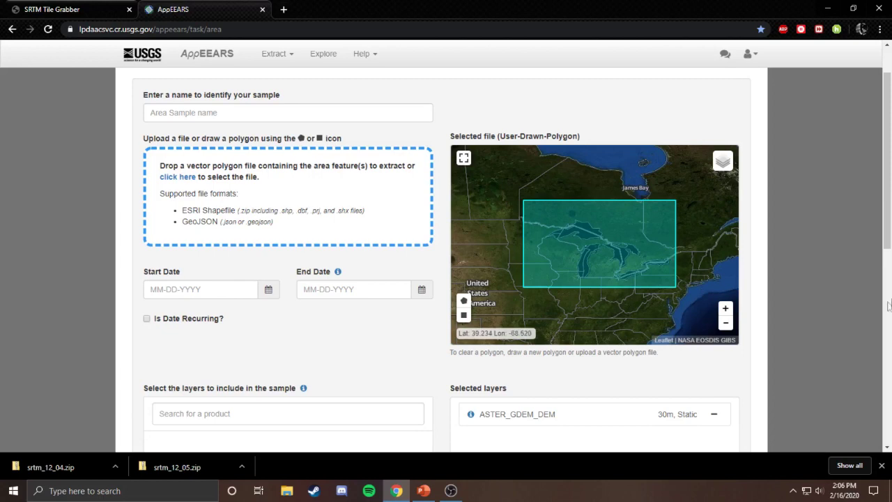
scroll(857, 287, "down", 2)
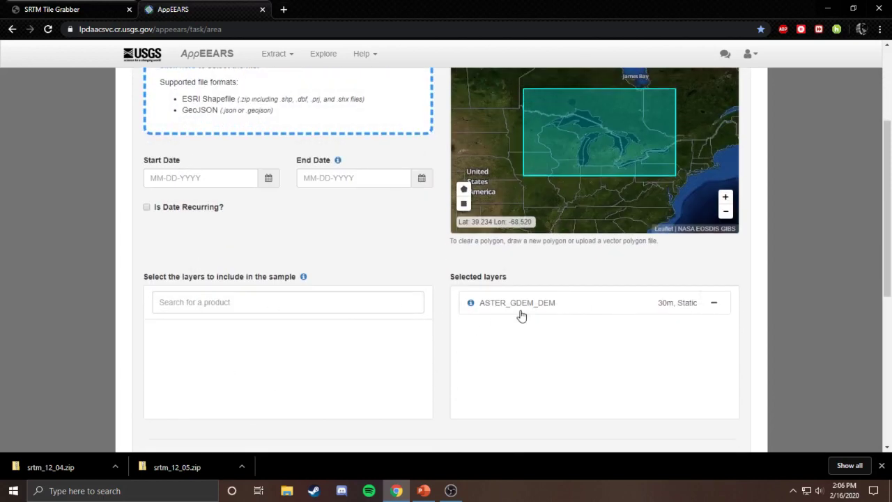
scroll(773, 231, "up", 1)
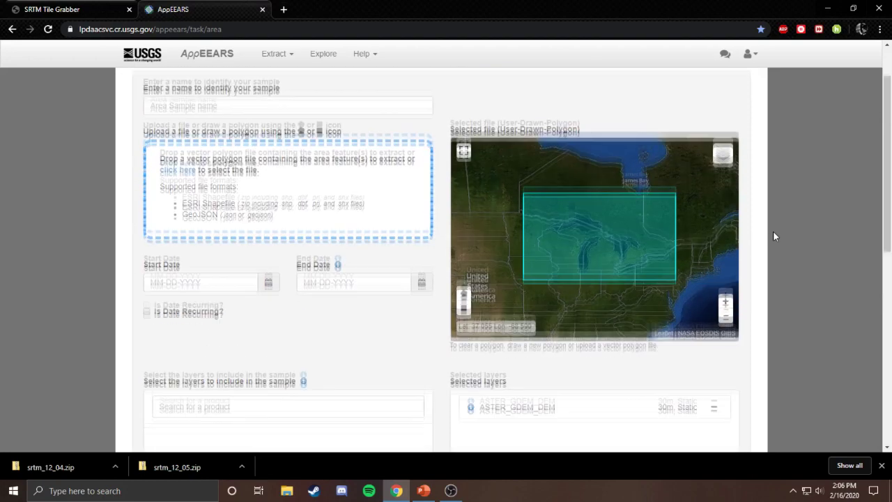
scroll(538, 211, "down", 1)
scroll(557, 195, "up", 1)
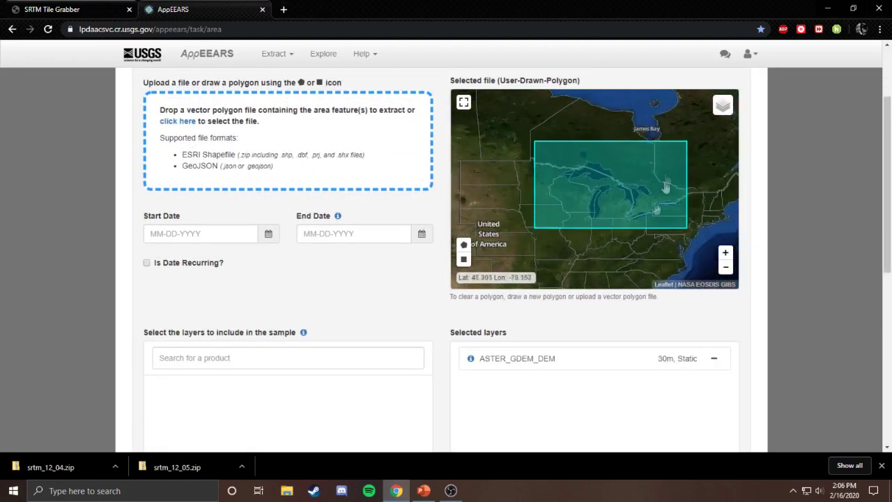
left_click_drag(581, 218, 633, 186)
scroll(633, 186, "down", 1)
left_click_drag(599, 156, 597, 195)
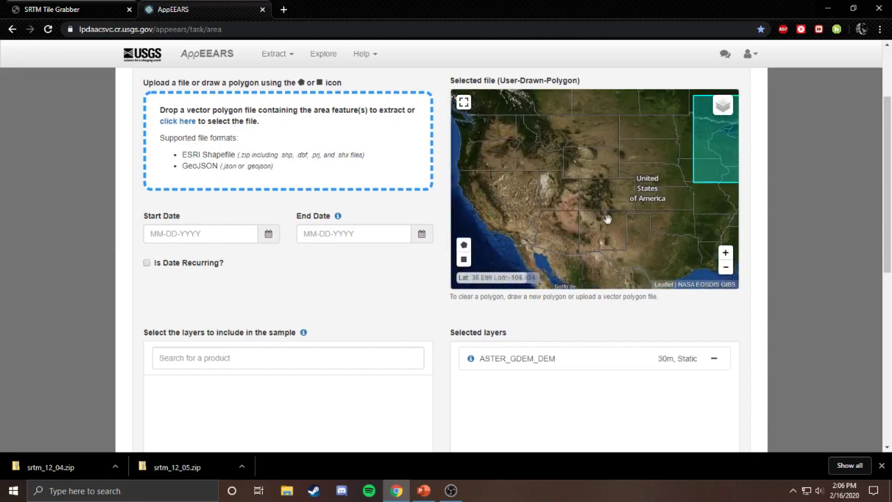
- Review the request's sample area on the map of the United States and the output options
scroll(555, 200, "up", 1)
scroll(606, 226, "up", 1)
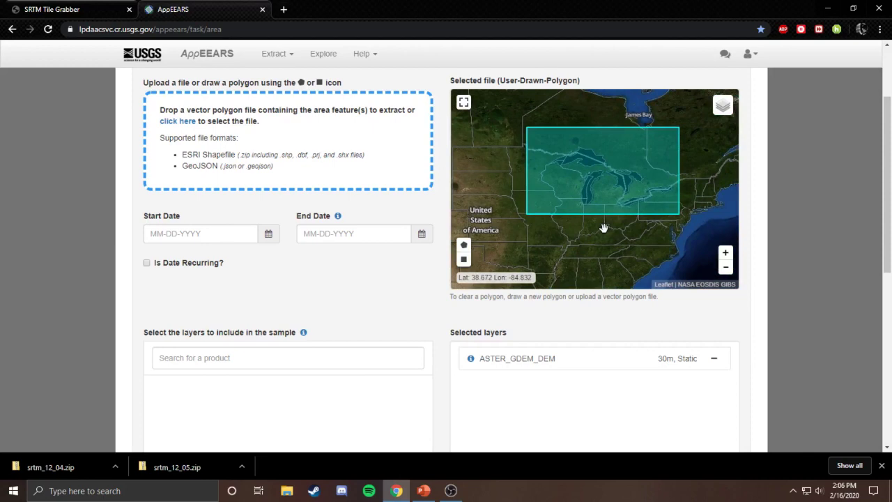
left_click_drag(544, 225, 639, 183)
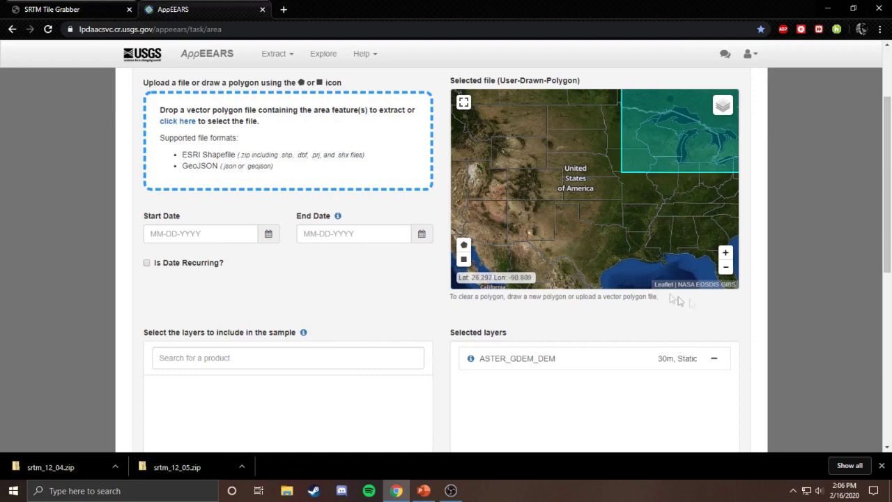
scroll(701, 305, "down", 2)
scroll(701, 305, "down", 3)
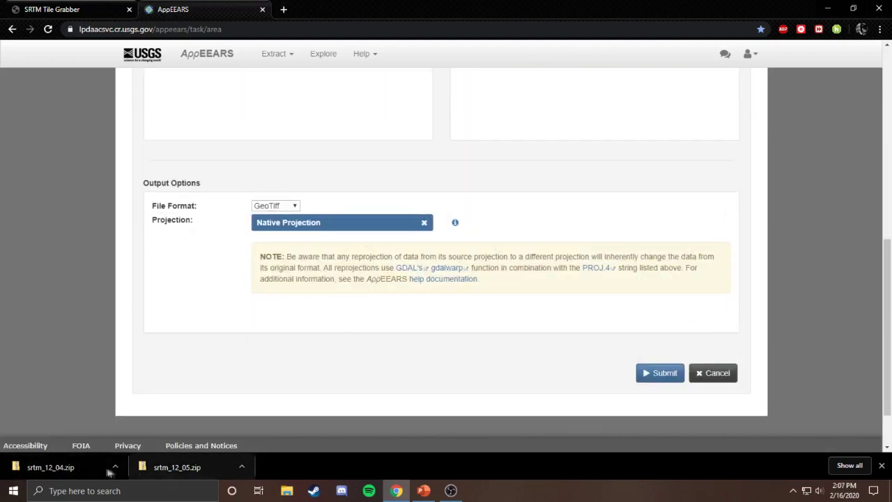
- Switch to the SRTM Tile Grabber page and copy the downloaded srtm_12_04.zip and srtm_12_05.zip onto the desktop
left_click(79, 8)
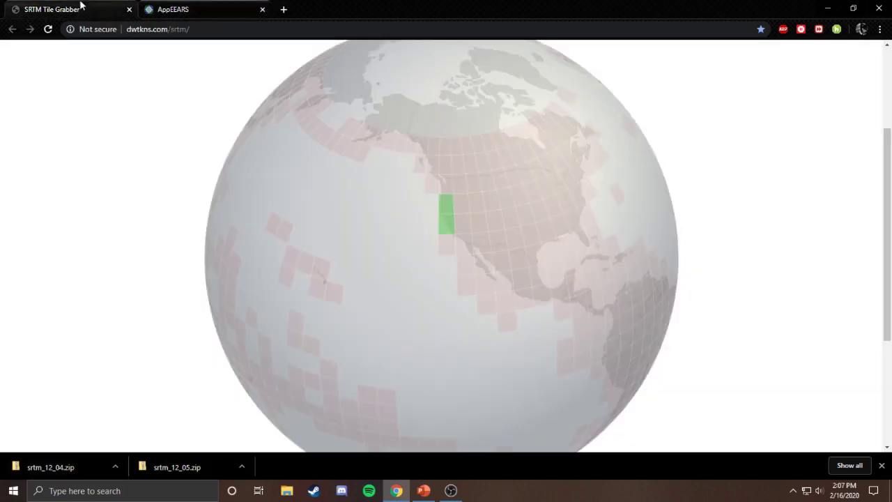
double_click(794, 12)
left_click(812, 9)
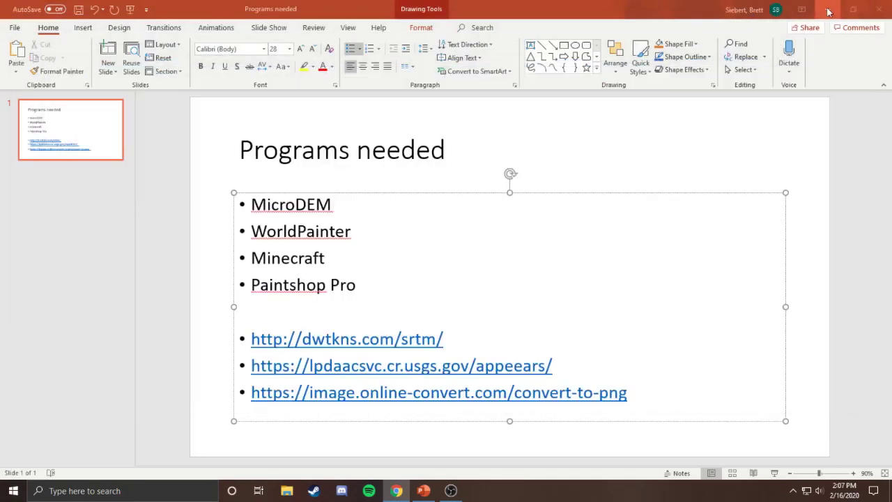
left_click_drag(143, 397, 190, 449)
left_click_drag(255, 390, 241, 442)
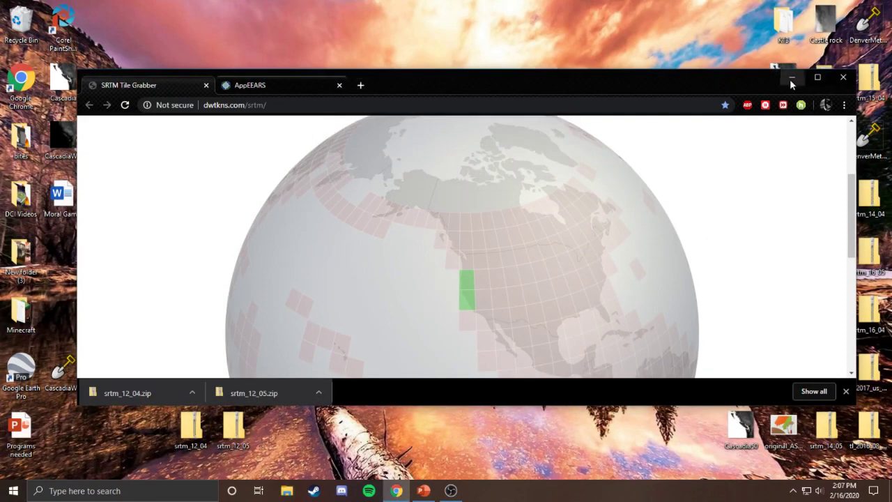
left_click(792, 78)
- Extract the srtm_12_05 and srtm_12_04 TIF files from their zip archives onto the desktop, then close the archive windows
double_click(242, 437)
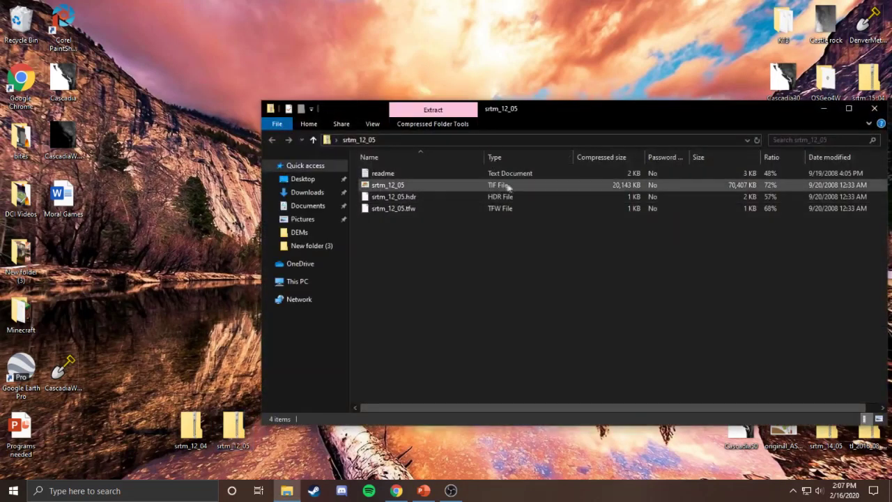
left_click_drag(425, 187, 303, 53)
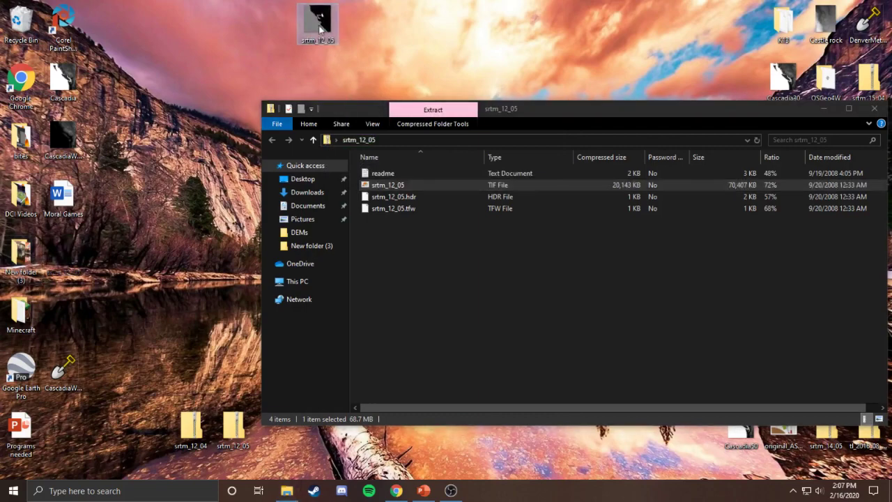
double_click(198, 424)
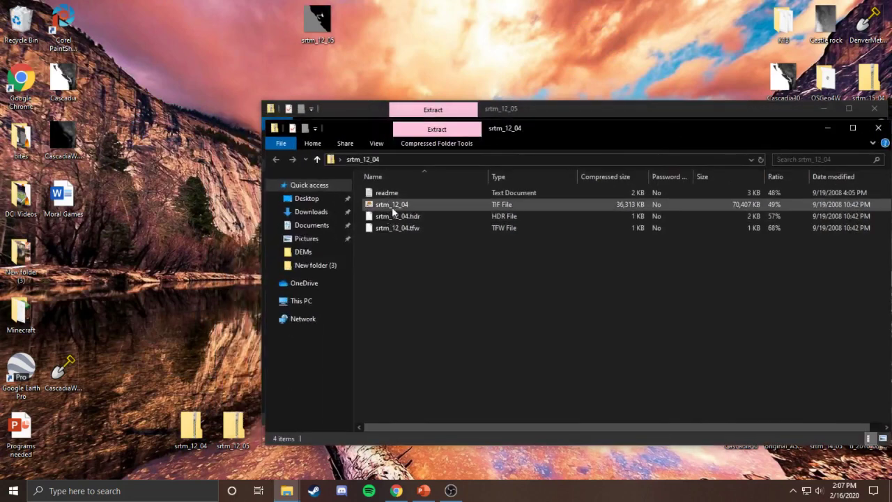
left_click_drag(394, 209, 260, 28)
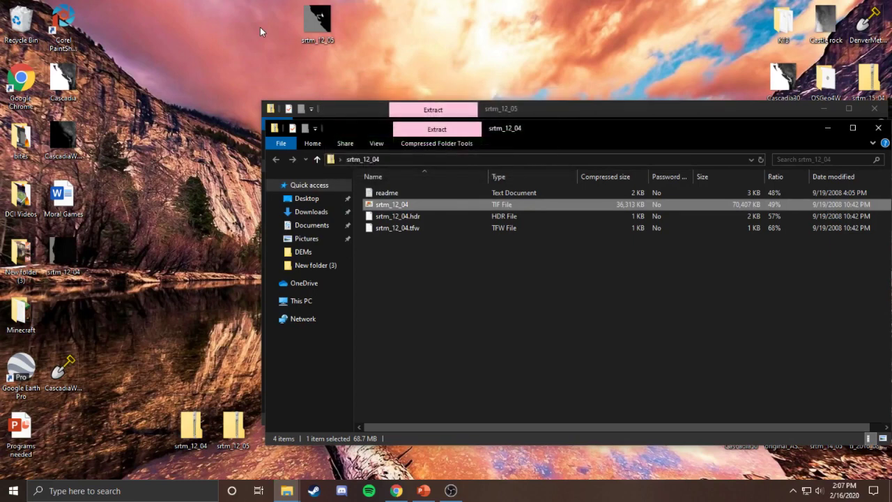
left_click_drag(63, 253, 277, 29)
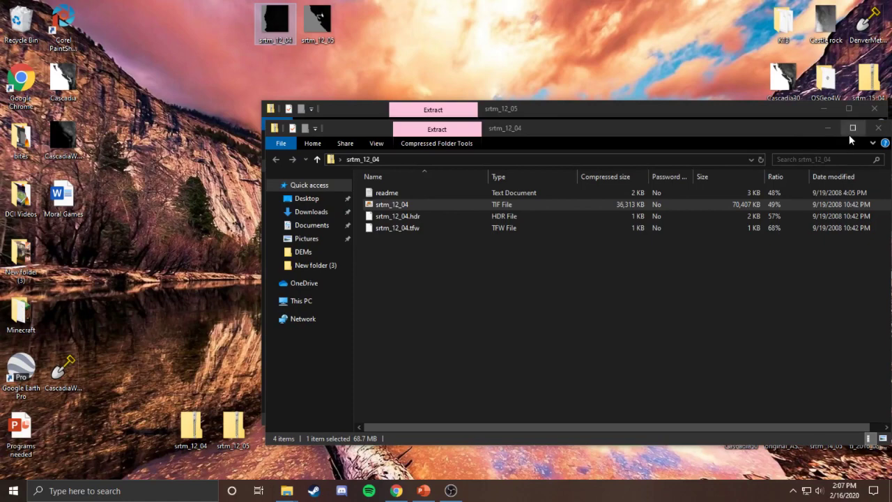
left_click(878, 128)
left_click(874, 108)
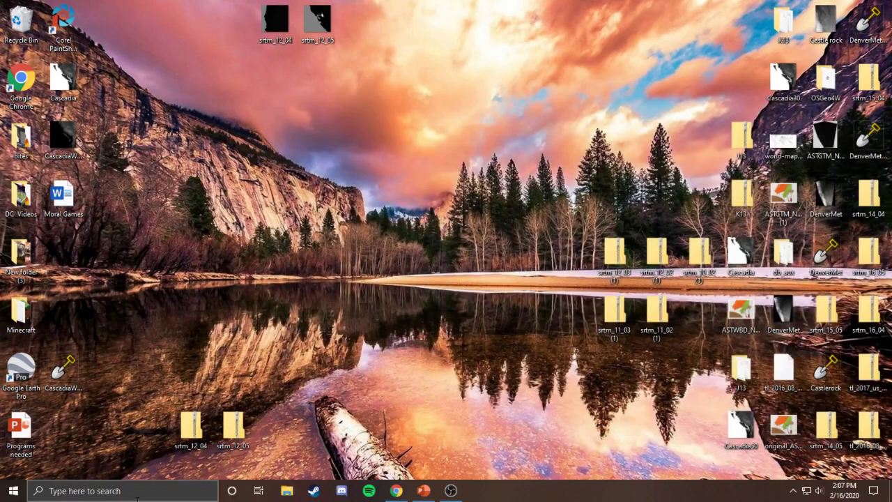
- In C:\mapdata\DEMs, delete the old SRTM tiles srtm_10_02 through srtm_12_03 and move in the srtm_12_04 and srtm_12_05 TIF files
left_click(286, 490)
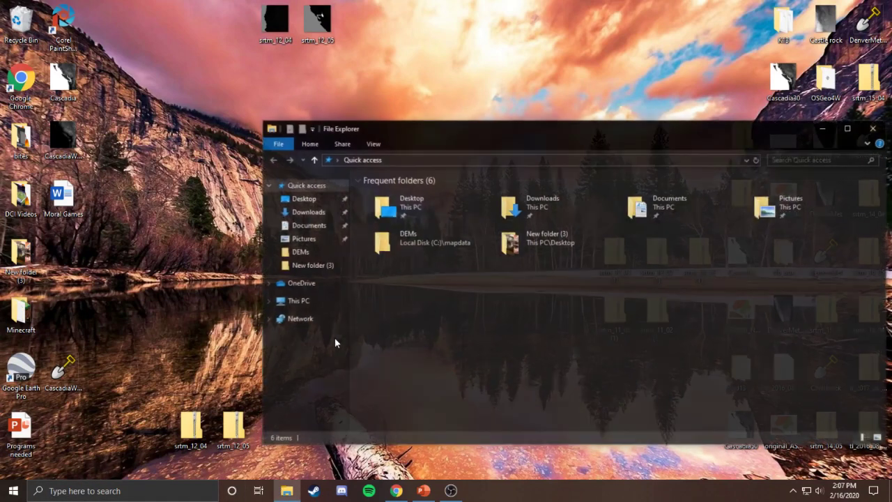
left_click(307, 303)
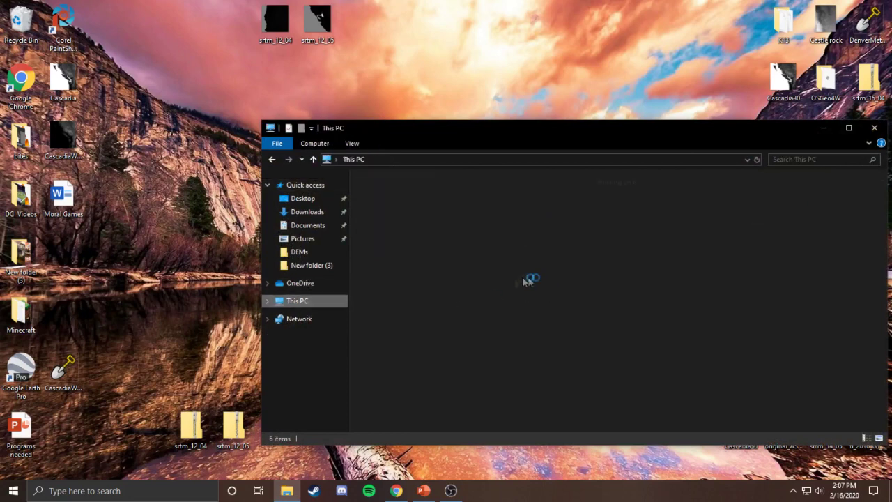
double_click(450, 312)
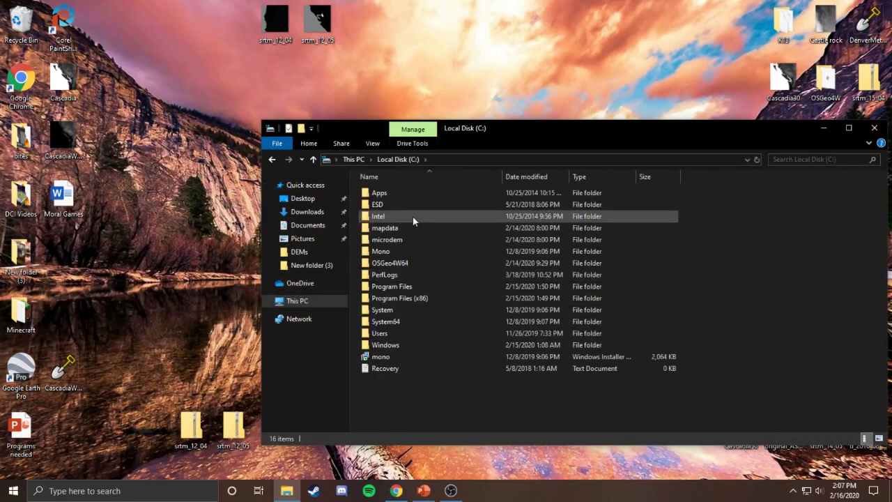
double_click(386, 228)
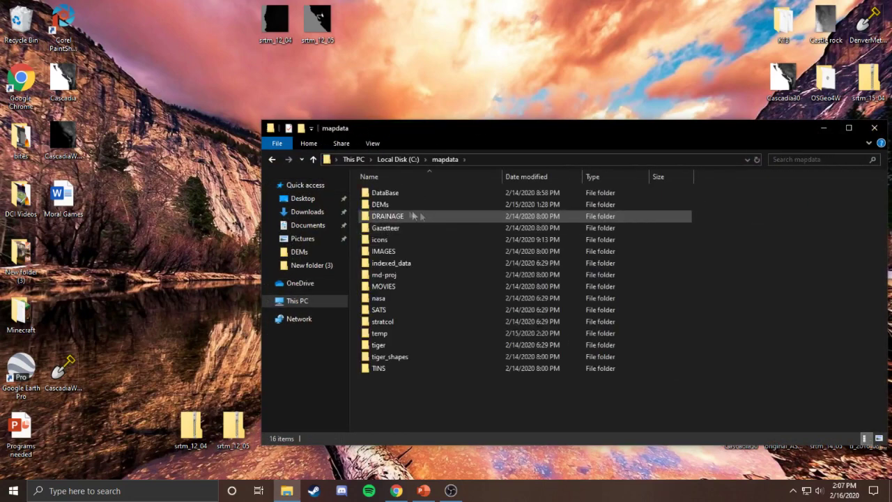
double_click(403, 205)
left_click_drag(275, 22, 514, 302)
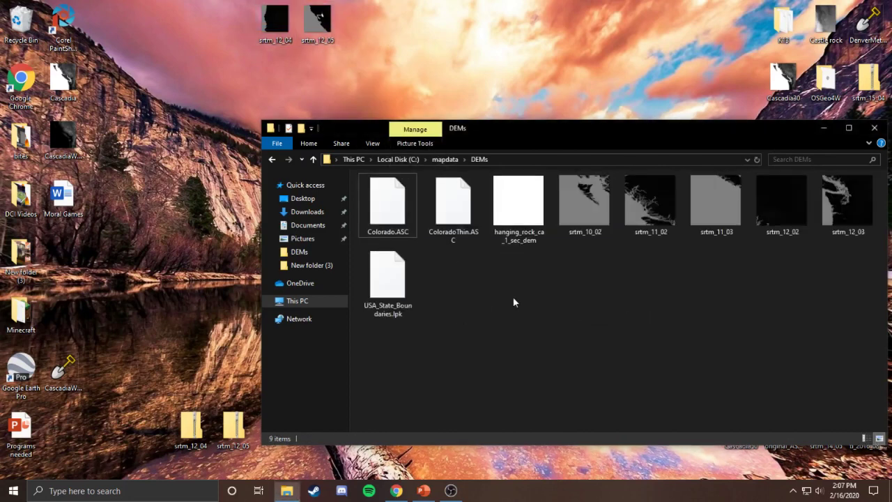
left_click_drag(592, 260, 840, 217)
key("Delete")
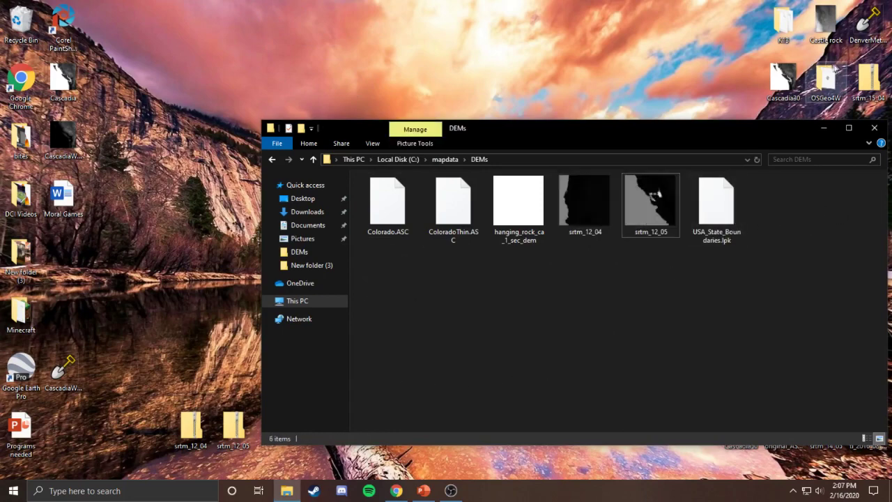
- Launch MICRODEM from the desktop and dismiss its welcome window
key("super+d")
key("super+s")
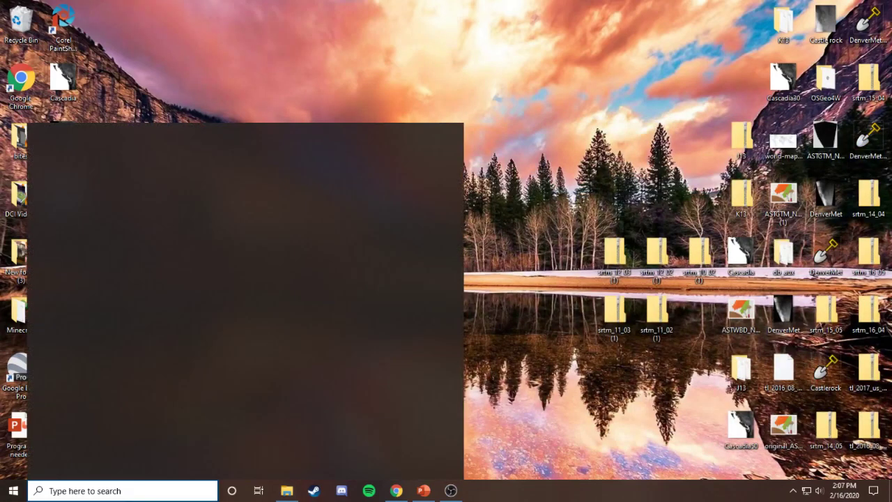
type("micro")
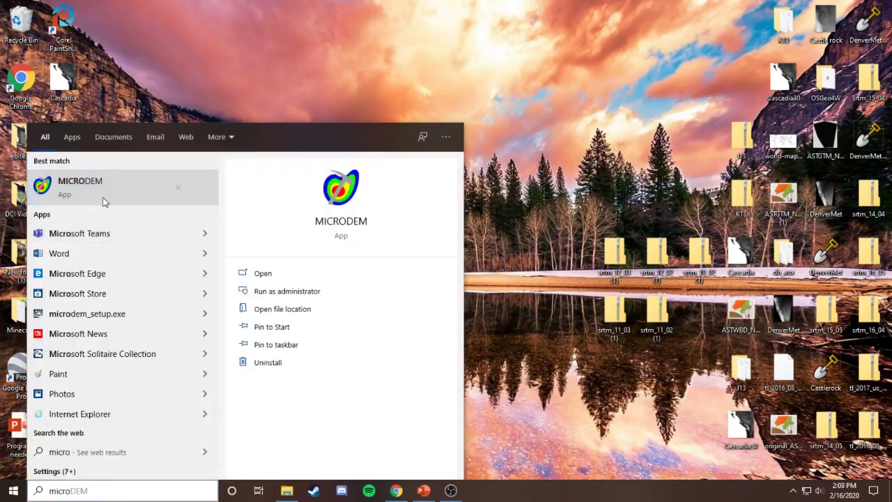
left_click(103, 198)
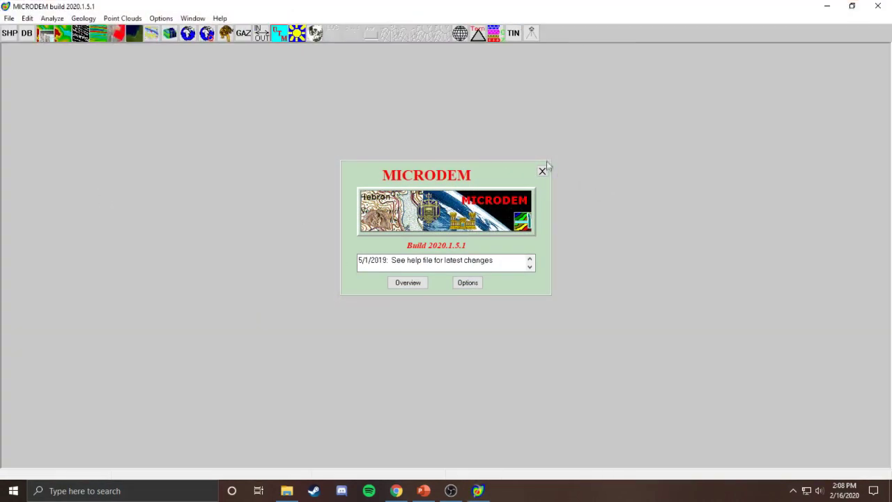
left_click(542, 171)
- Open and merge the srtm_12_04 and srtm_12_05 DEMs from C:\mapdata\DEMs
left_click(10, 18)
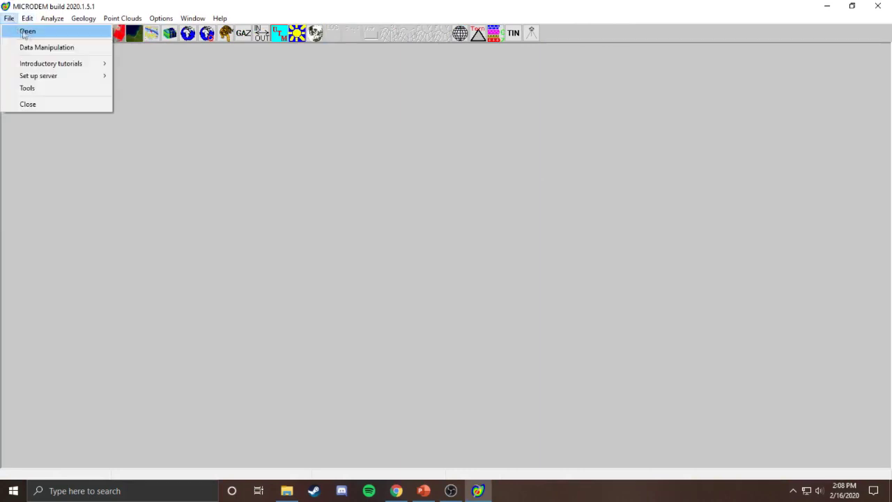
left_click(50, 32)
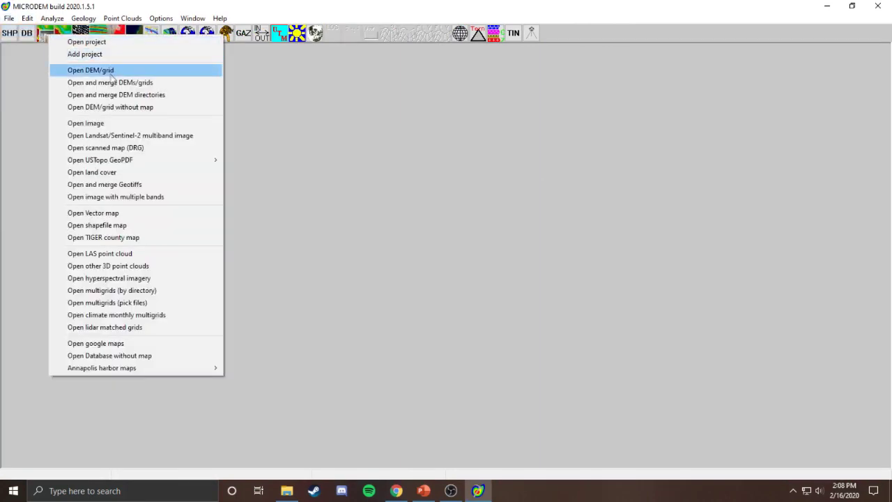
left_click(112, 84)
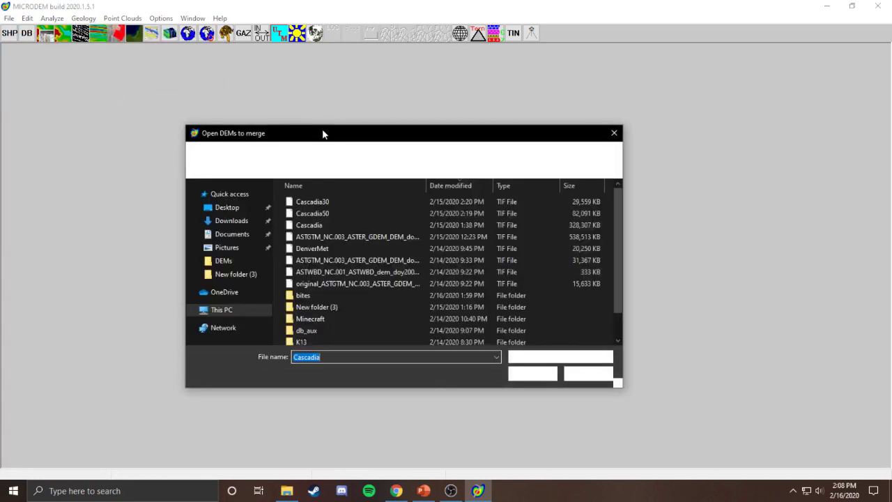
left_click(230, 310)
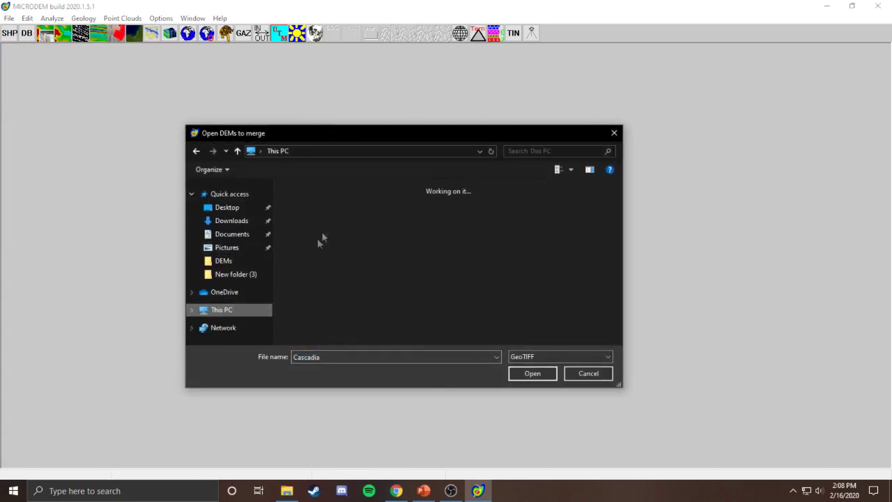
scroll(349, 325, "down", 1)
double_click(342, 335)
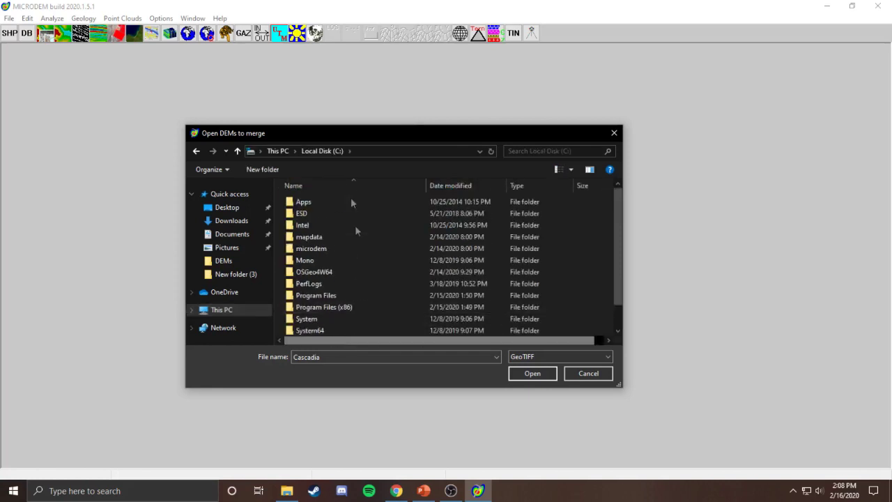
double_click(310, 236)
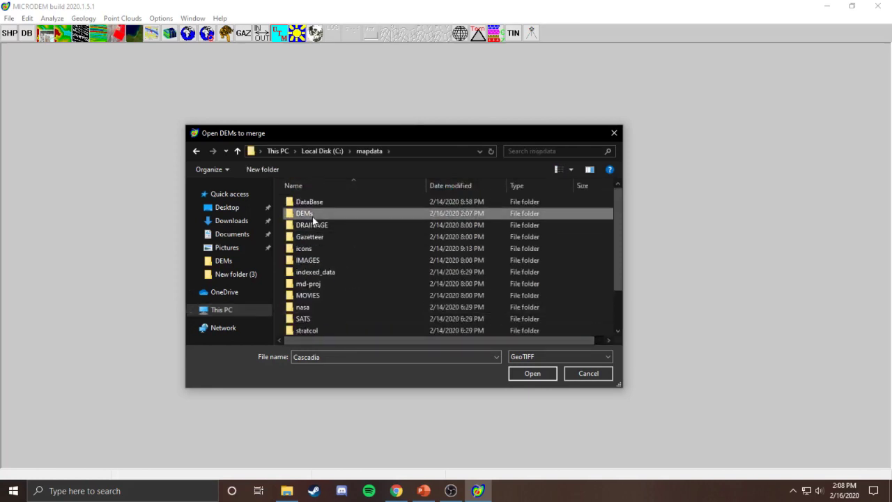
double_click(312, 218)
left_click(375, 202)
left_click(454, 203, "ctrl")
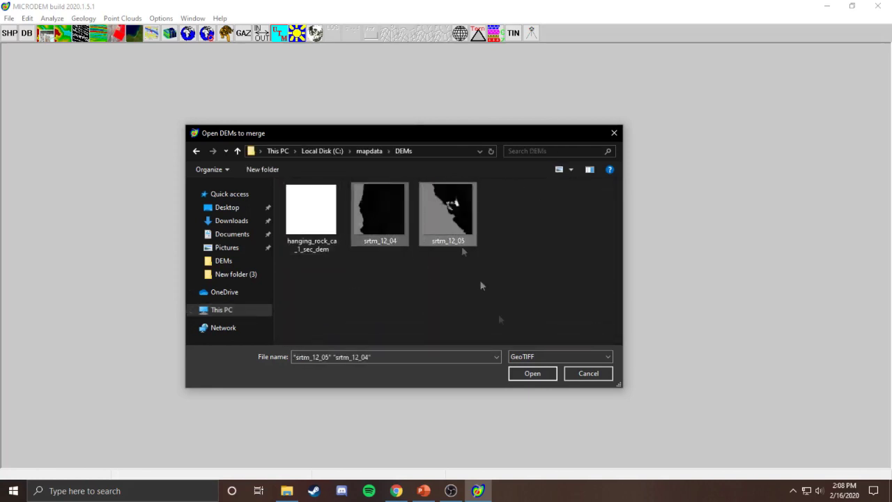
left_click(532, 373)
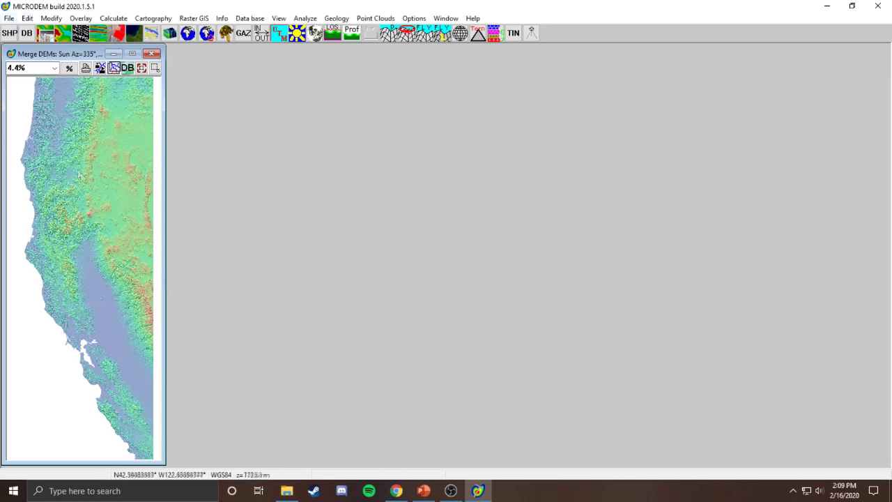
- Examine the merged map's legend and marginalia options
right_click(79, 137)
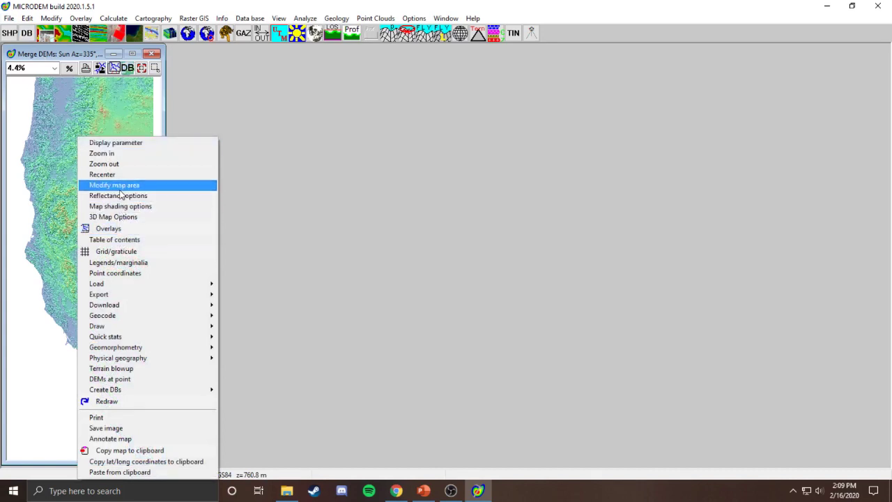
left_click(112, 267)
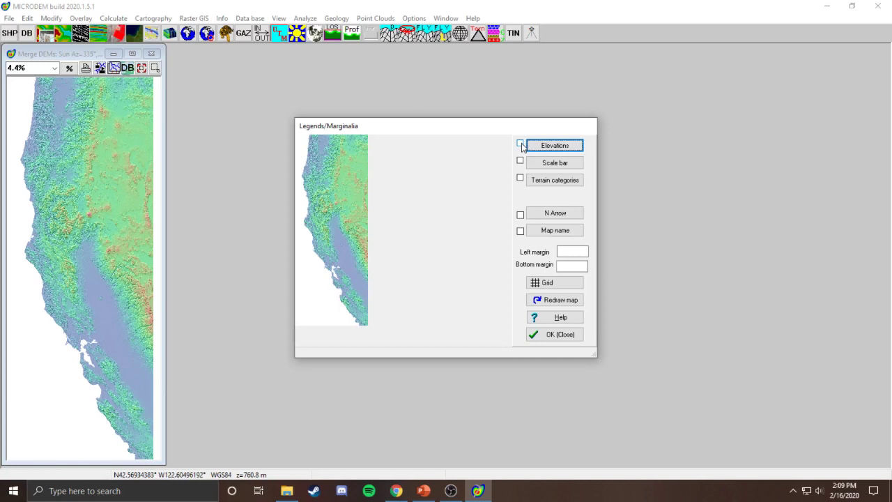
left_click(555, 335)
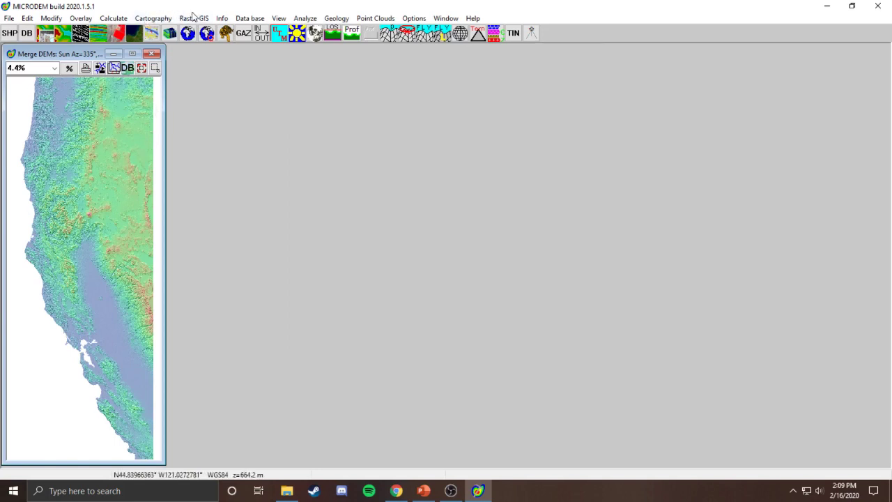
- Thin the merged DEM by decimation with a thin factor of 2
left_click(193, 19)
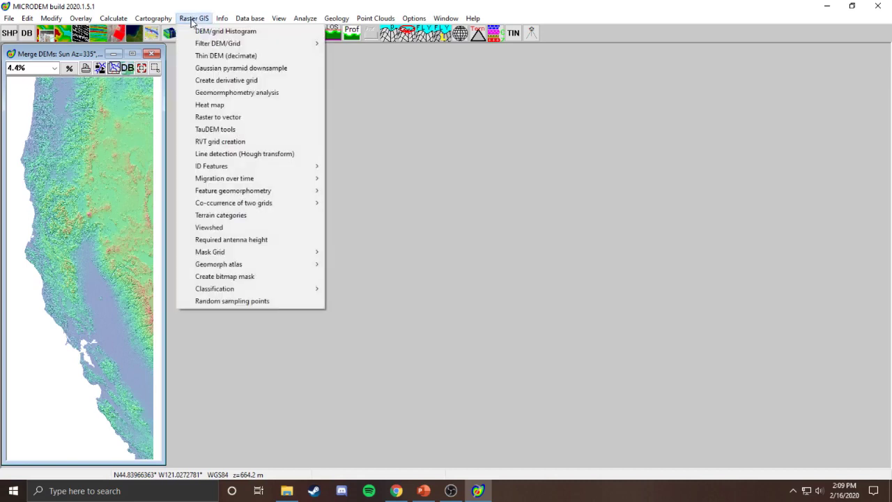
left_click(200, 55)
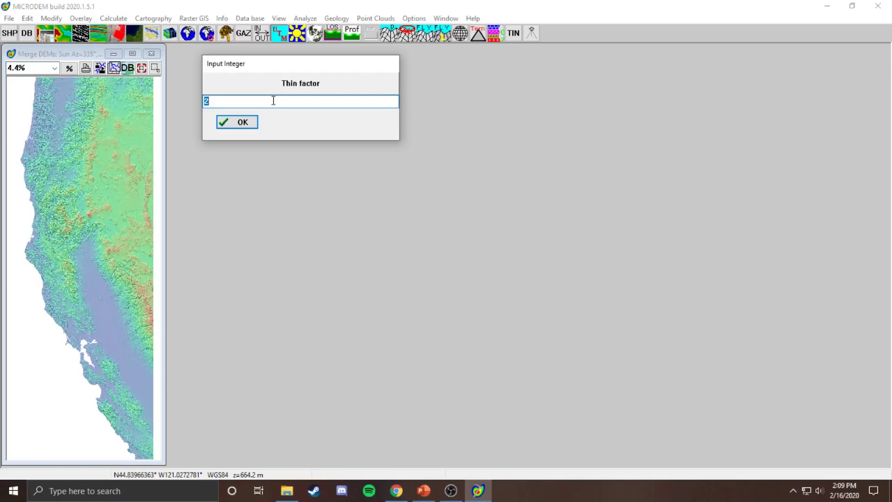
type("2")
left_click(246, 124)
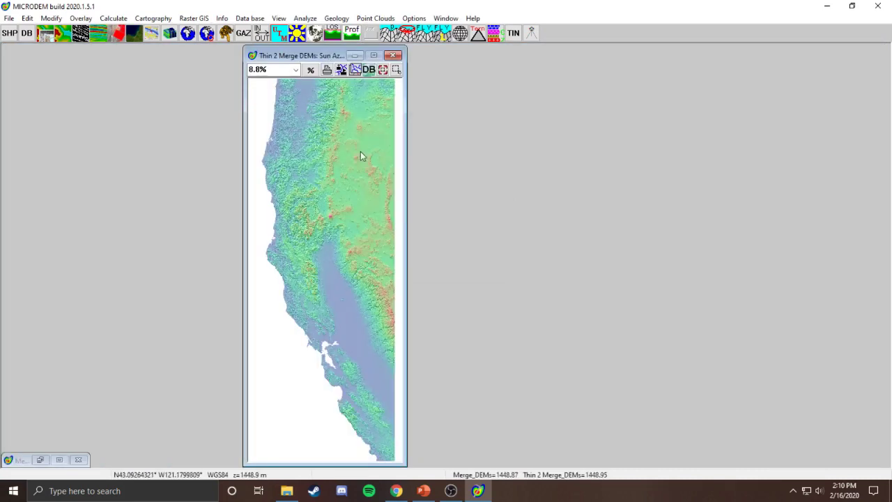
- Display the thinned DEM as an elevation map in gray scale (monochrome), accepting the specified elevation range
right_click(294, 159)
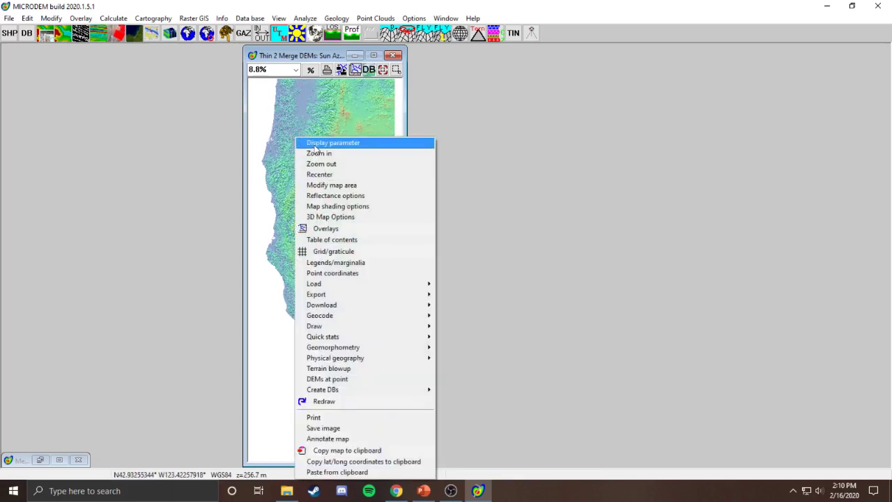
left_click(315, 143)
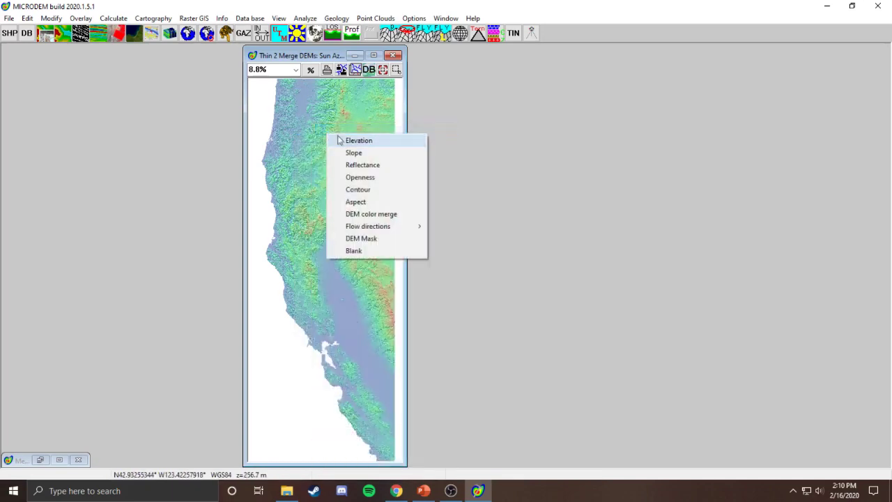
left_click(339, 139)
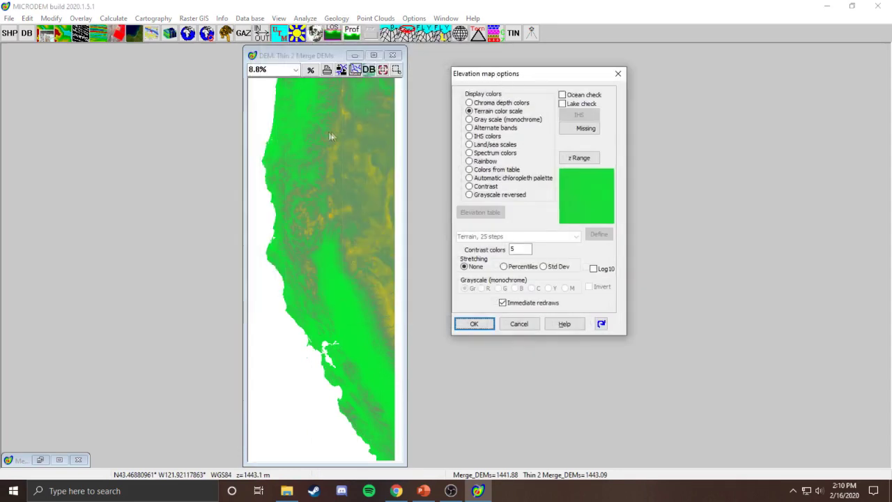
left_click(469, 119)
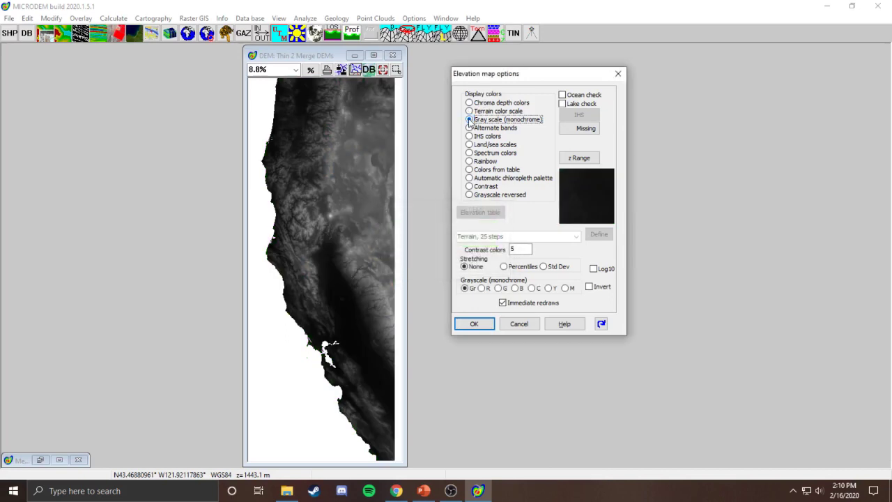
left_click(568, 156)
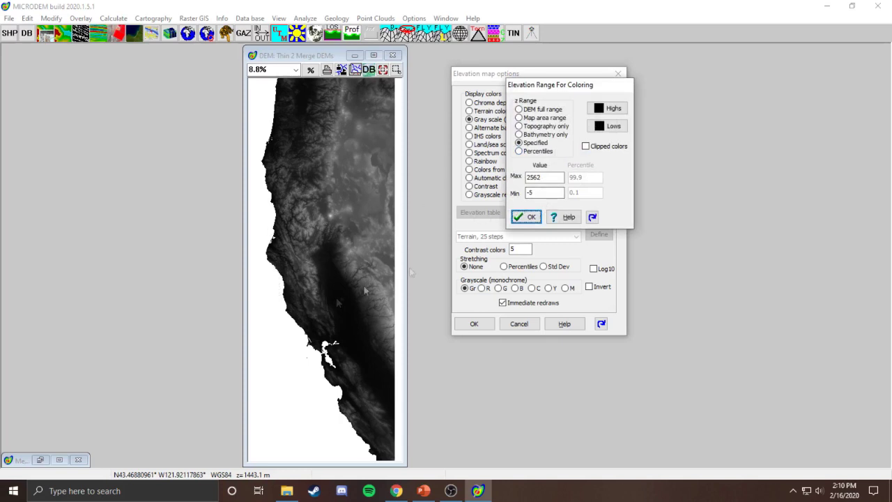
left_click(526, 217)
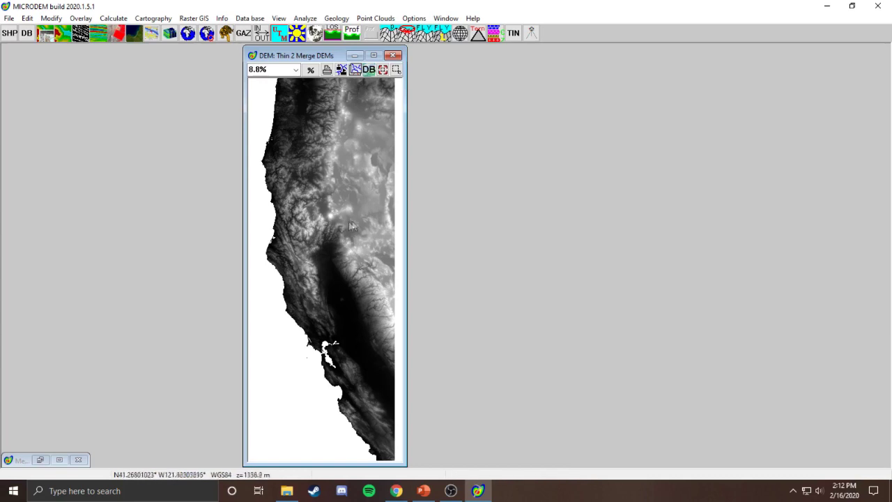
- Reopen the gray scale elevation map's coloring range and enter -5 as the specified minimum
right_click(311, 136)
left_click(391, 146)
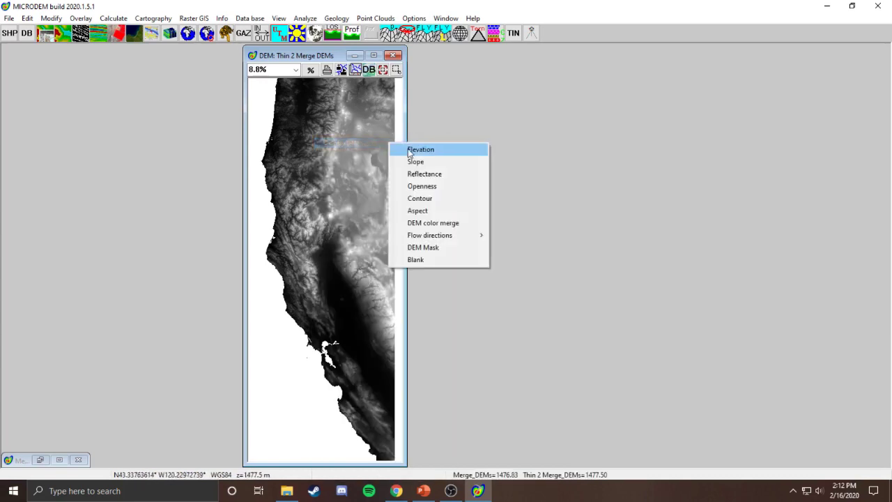
left_click(420, 150)
left_click(337, 81)
left_click(448, 119)
double_click(422, 152)
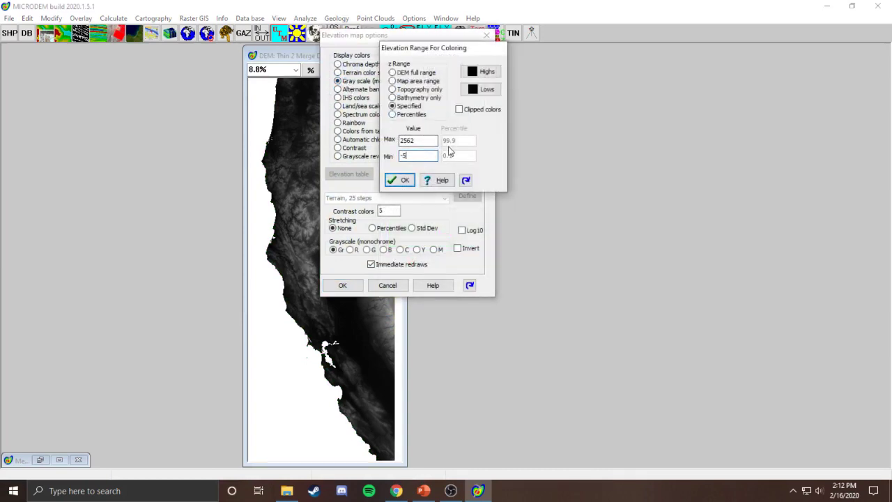
type("-5")
- Set the maximum of the elevation coloring range to 4000 and apply it to the gray scale map
double_click(425, 140)
left_click(419, 156)
left_click(421, 140)
key("BackSpace")
key("BackSpace")
key("BackSpace")
key("BackSpace")
type("4000")
left_click(403, 181)
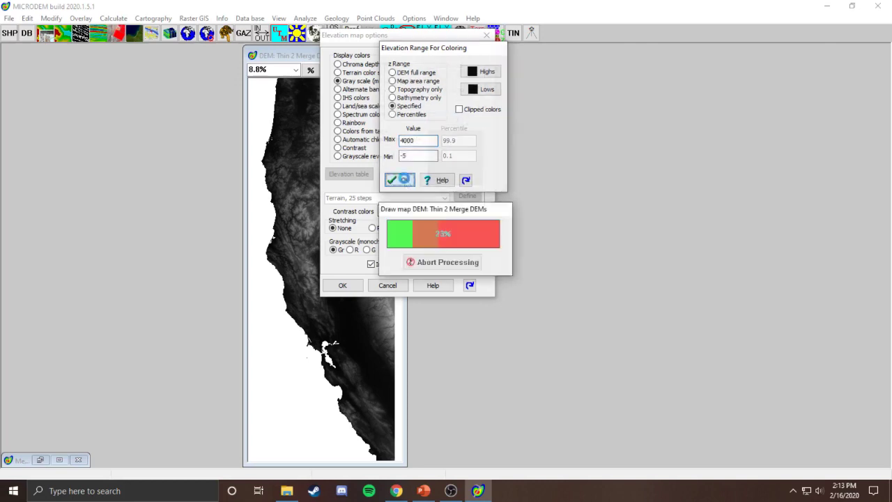
left_click(342, 285)
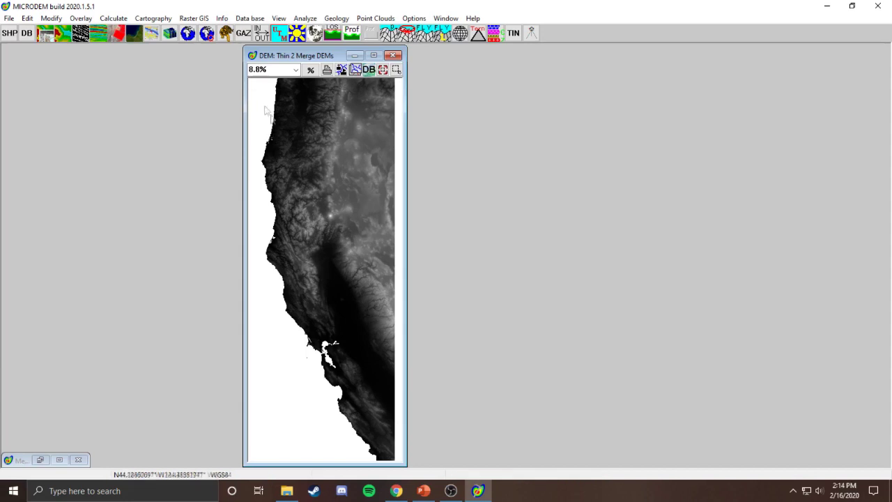
- Redraw the thinned DEM map at 100% scale and inspect its coastal terrain
left_click(296, 70)
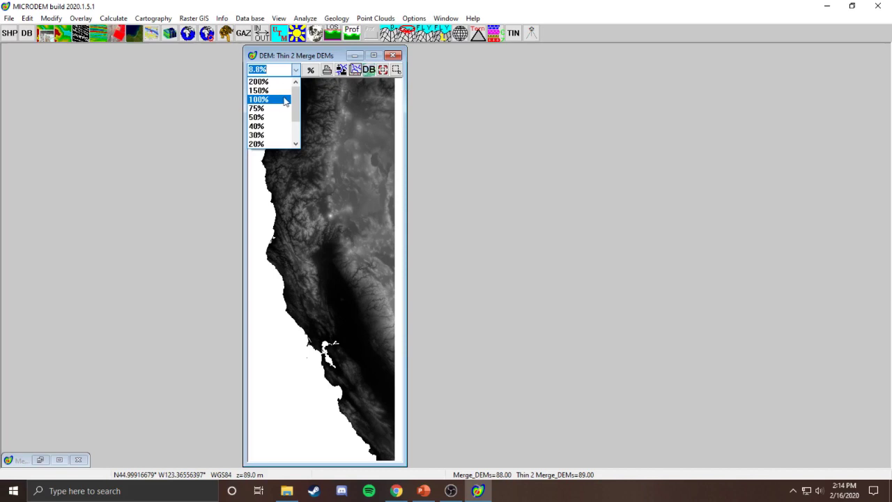
left_click(283, 99)
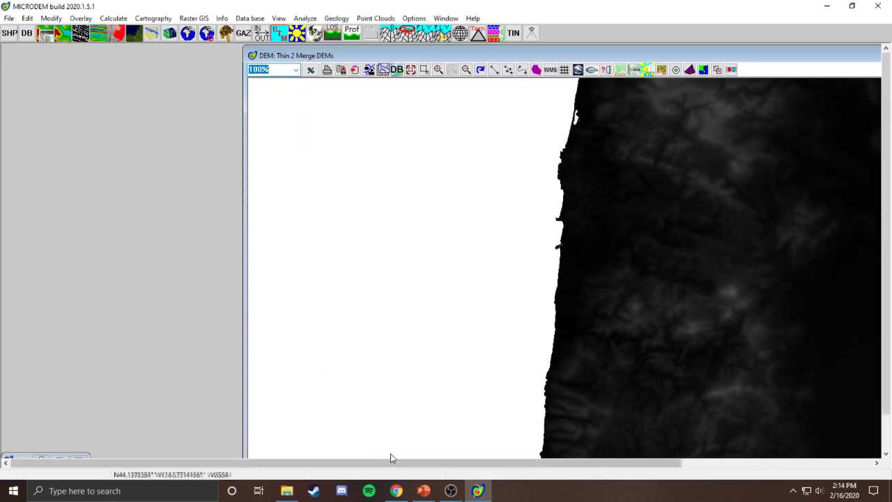
left_click_drag(390, 458, 584, 465)
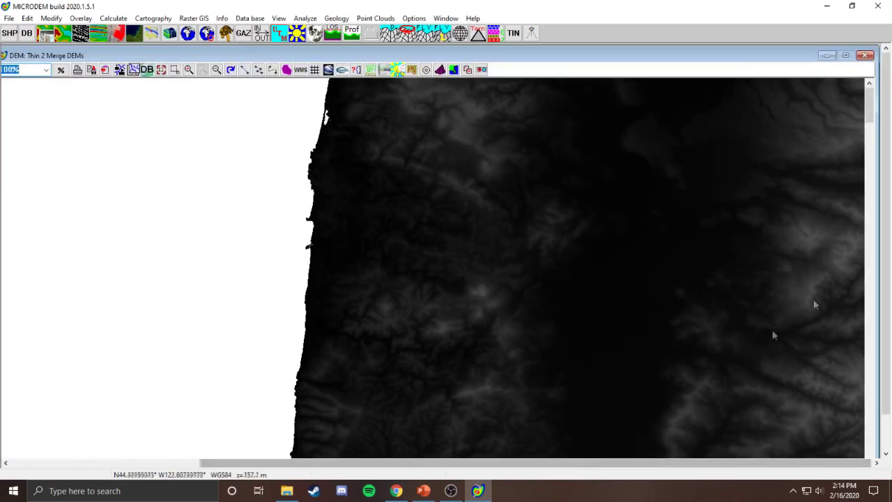
left_click_drag(870, 104, 871, 269)
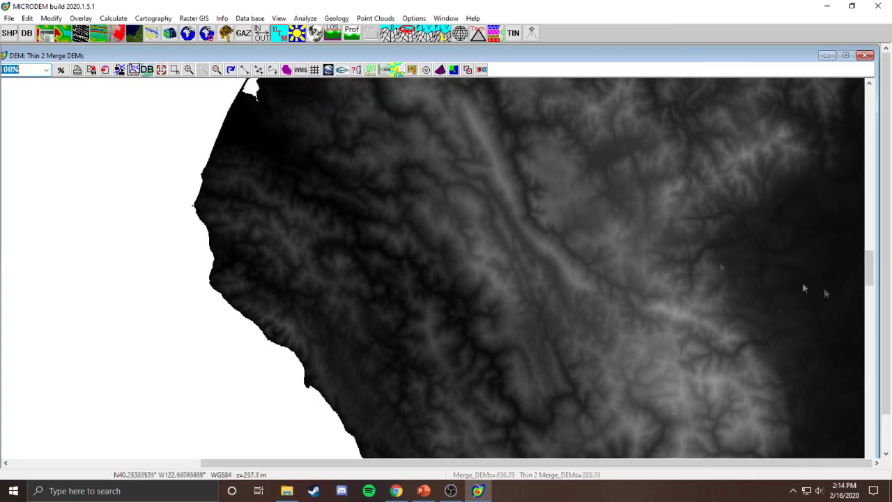
- Save the map as a screen-scale grayscale GEOTIFF named SanFrancisco on the Desktop
left_click(10, 19)
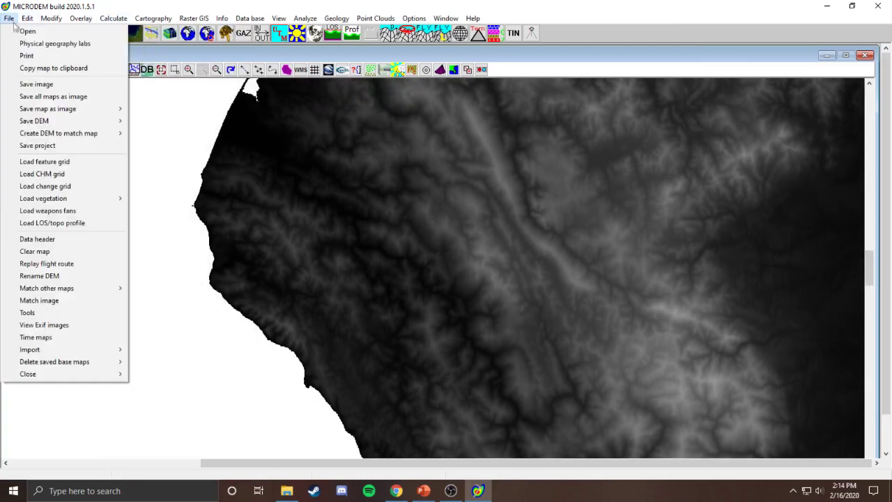
mouse_move(52, 114)
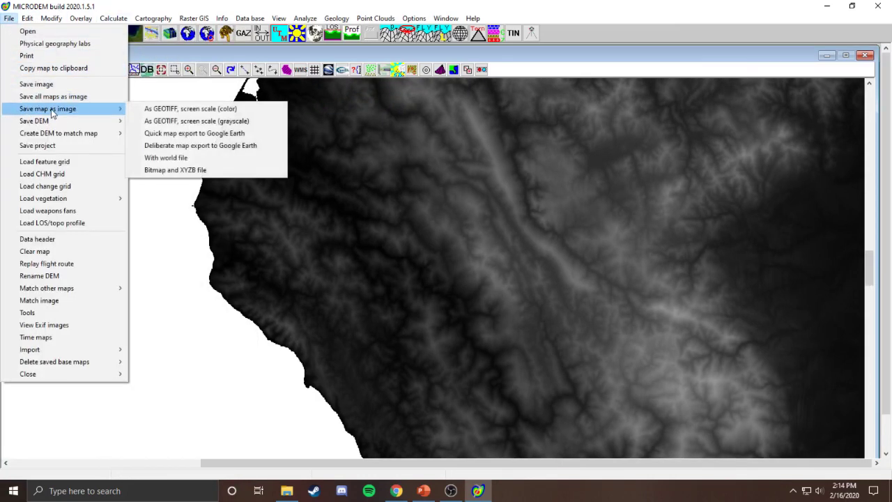
left_click(194, 121)
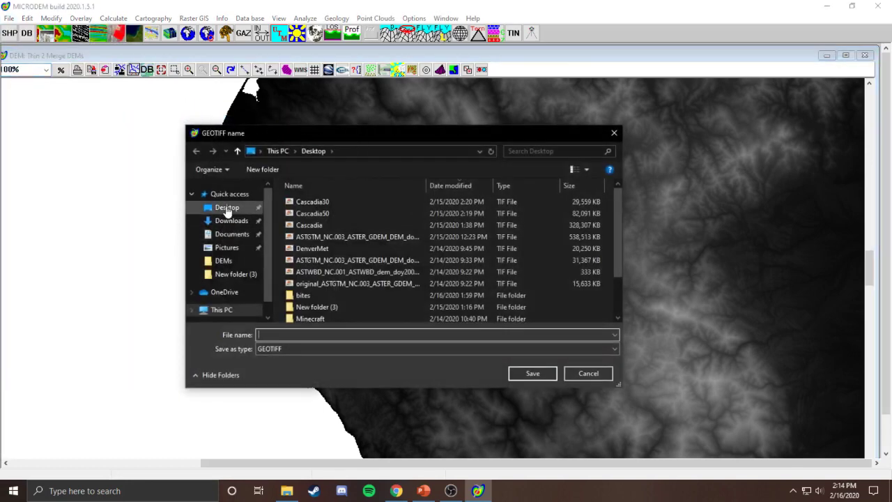
type("SanFrancisco")
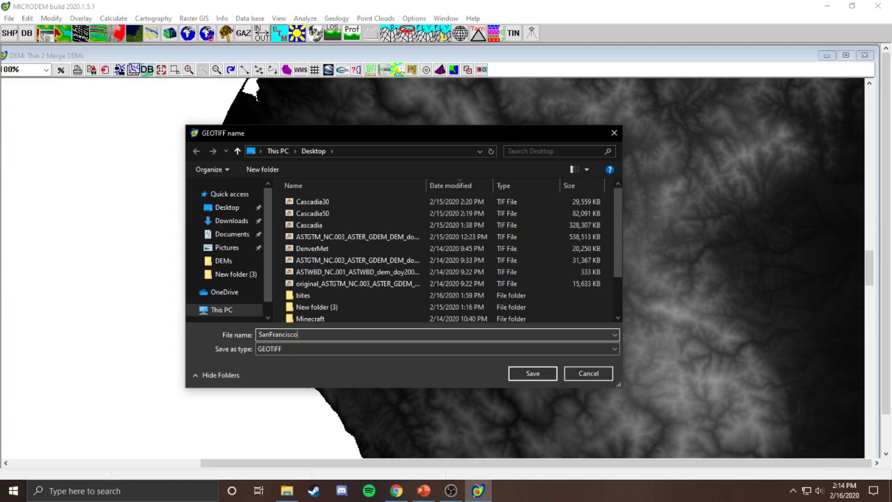
left_click(226, 208)
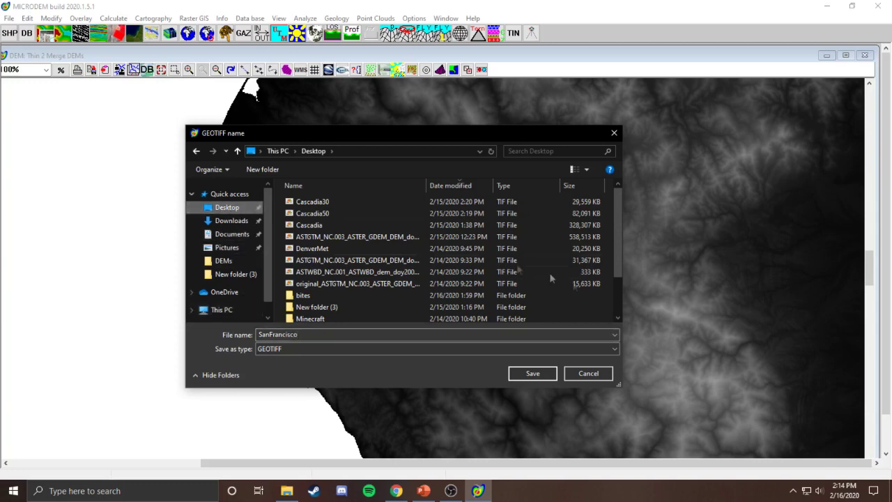
left_click(528, 374)
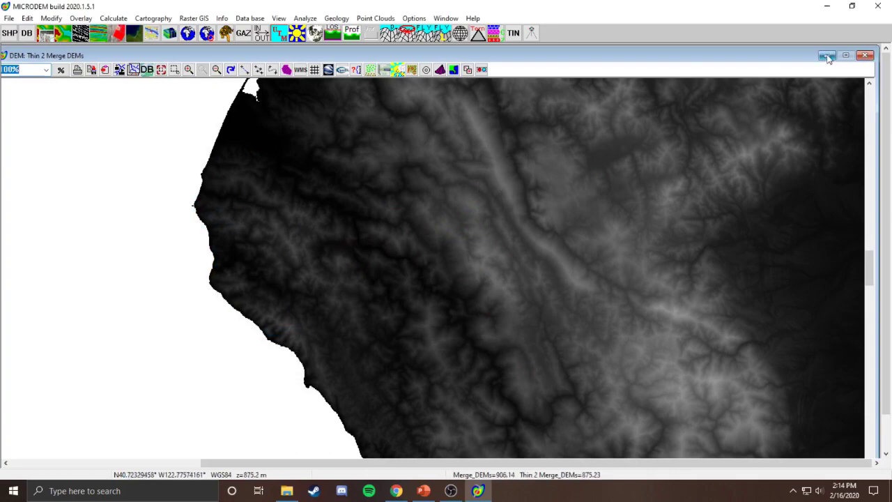
- Minimize MICRODEM and move the SanFrancisco image file to an empty area near the middle of the desktop
left_click(826, 6)
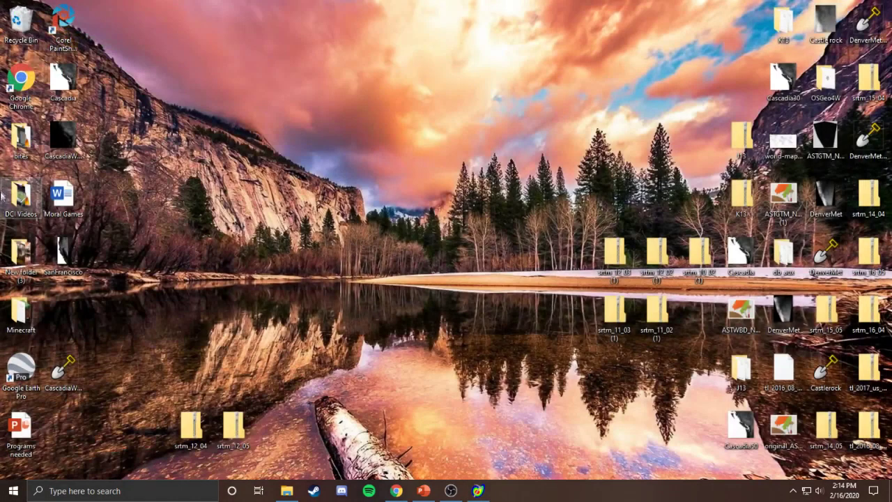
left_click_drag(63, 251, 401, 198)
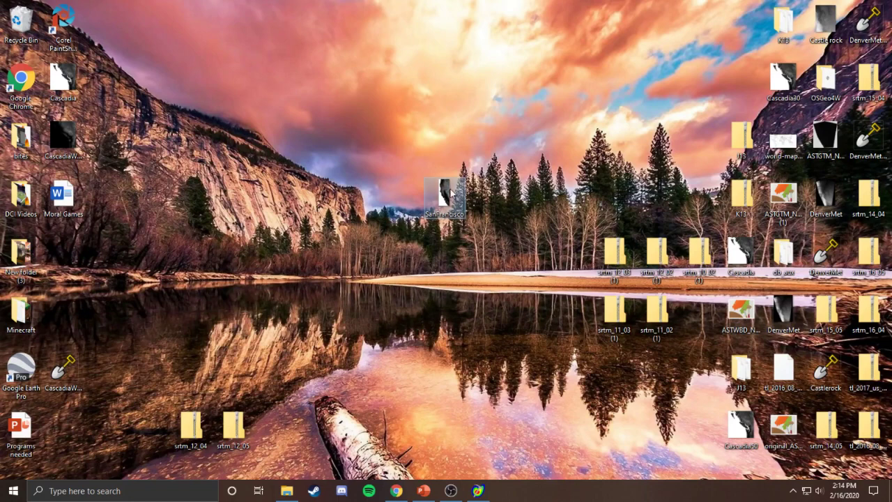
- Launch Corel PaintShop Pro 2020 and open the SanFrancisco TIF file from the Desktop, dismissing the guided tour
left_click(70, 35)
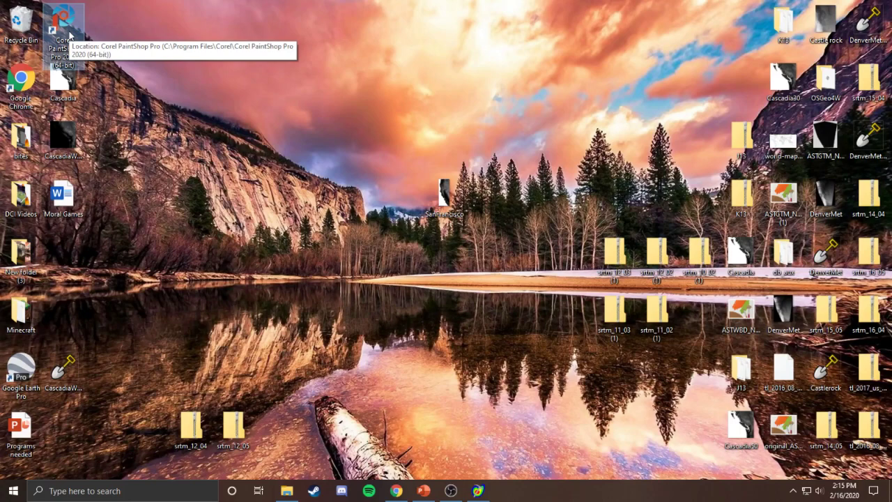
double_click(69, 35)
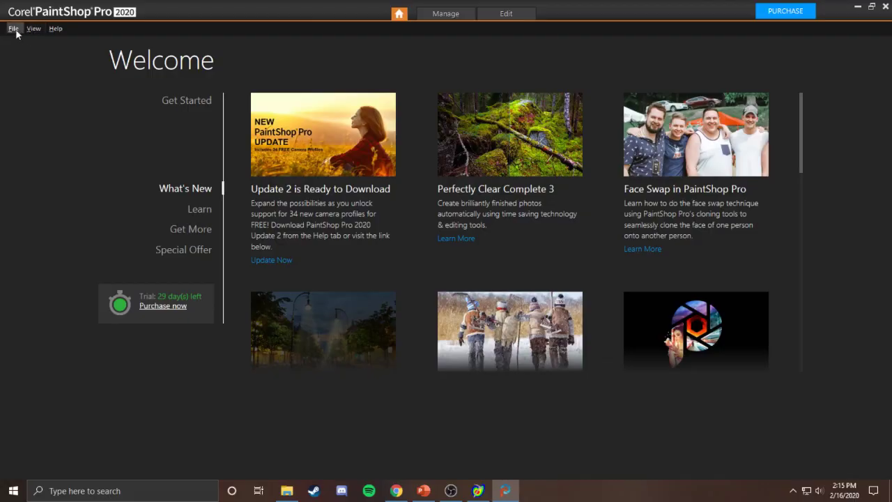
left_click(13, 29)
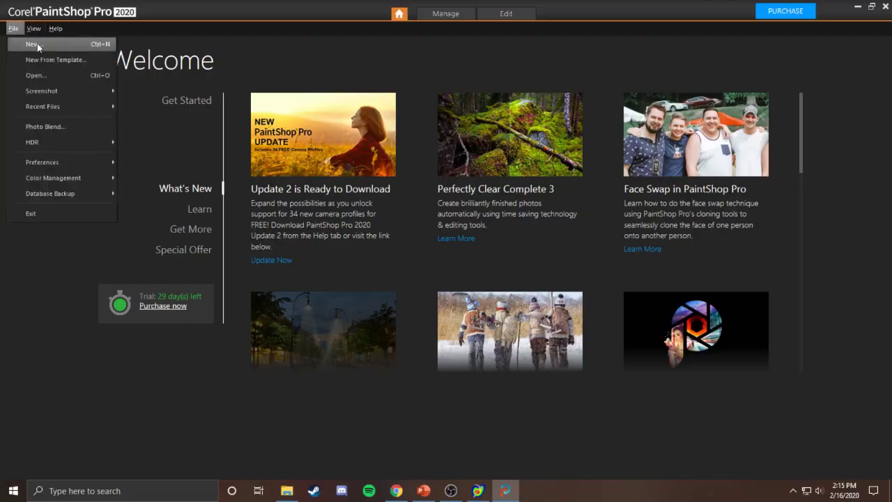
left_click(37, 75)
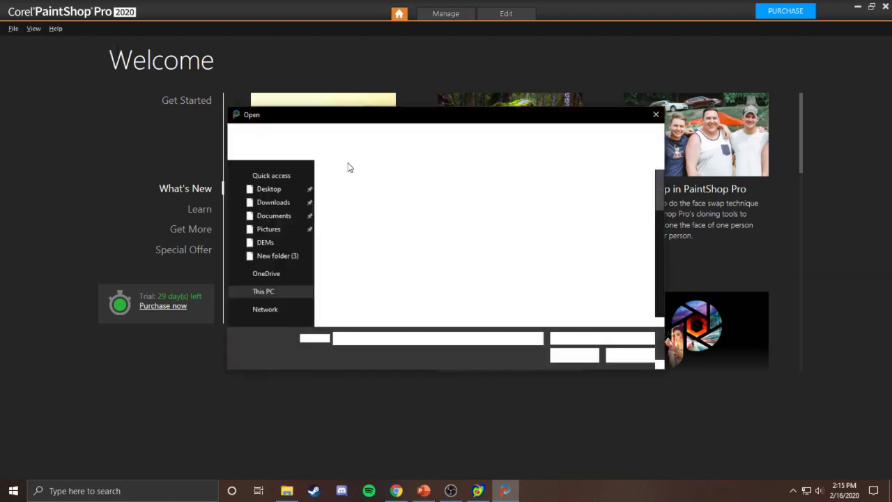
left_click(273, 188)
left_click(377, 184)
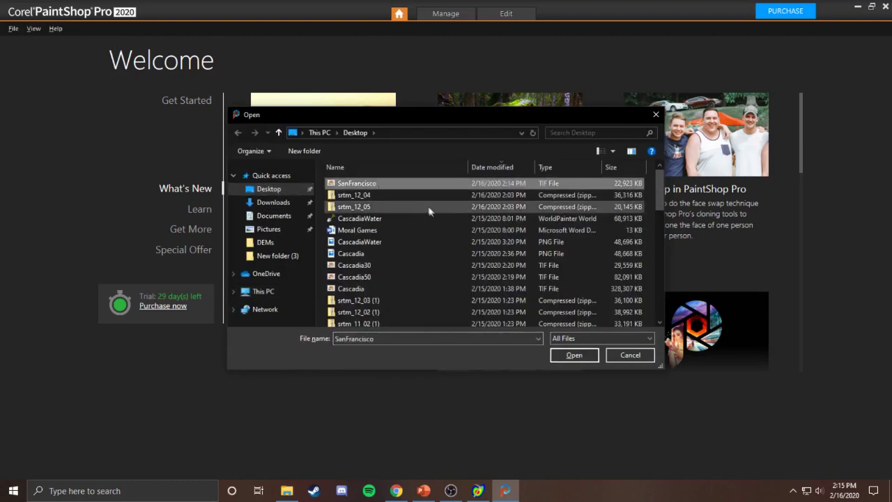
left_click(573, 355)
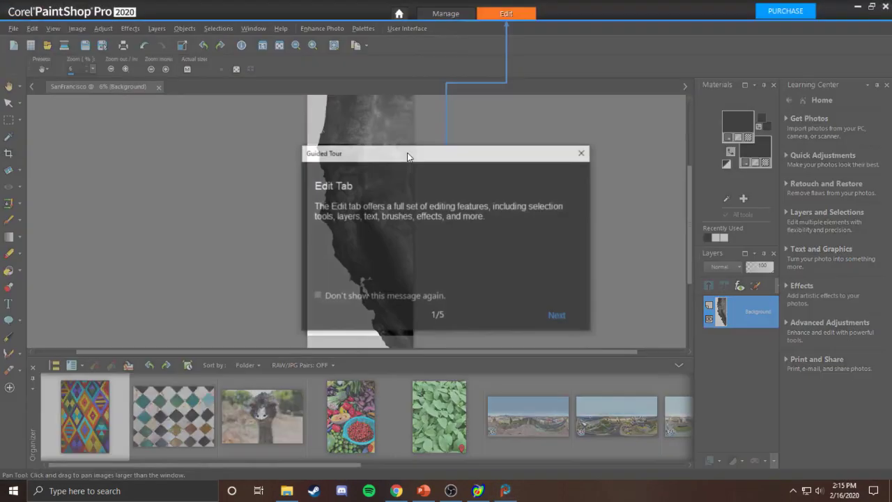
left_click(582, 152)
left_click(22, 29)
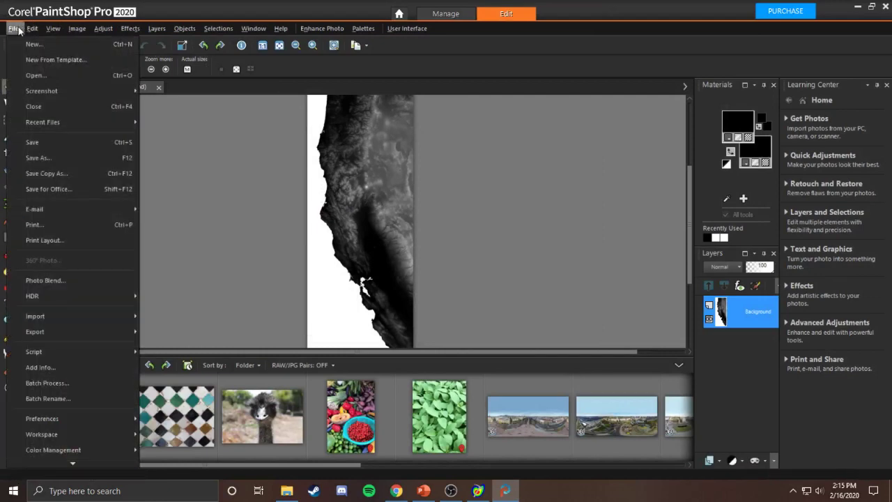
left_click(348, 13)
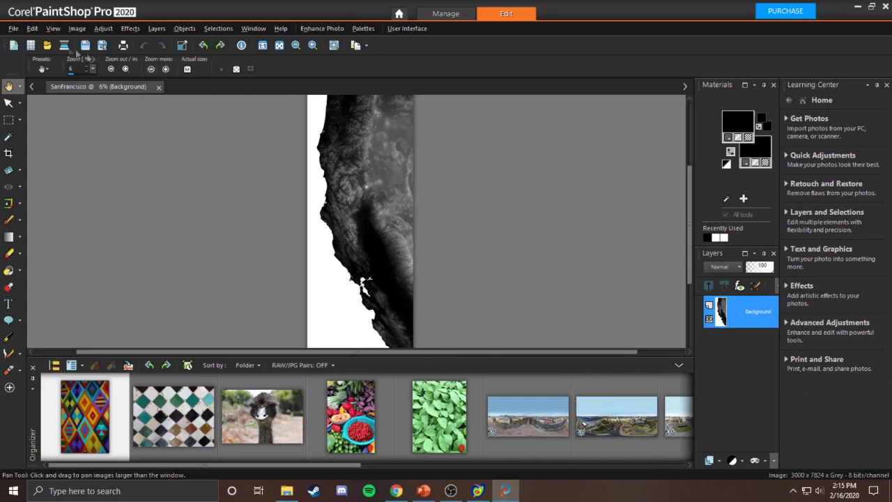
left_click(13, 29)
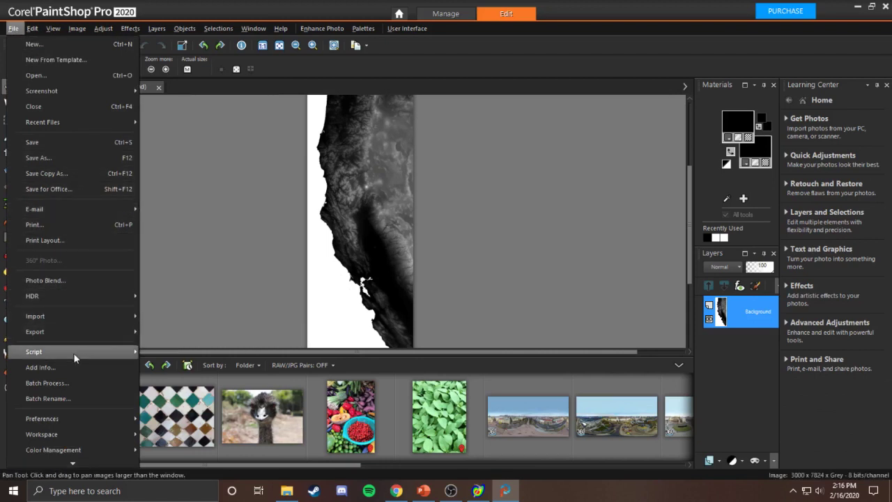
mouse_move(78, 435)
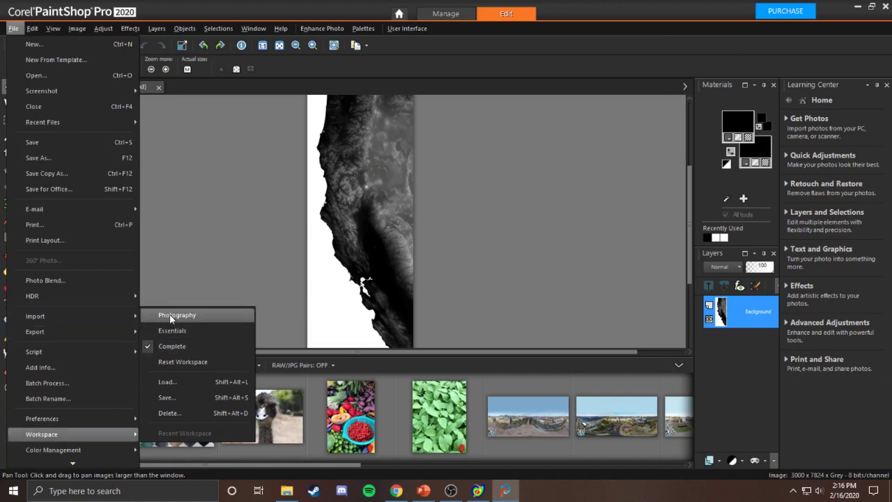
mouse_move(121, 354)
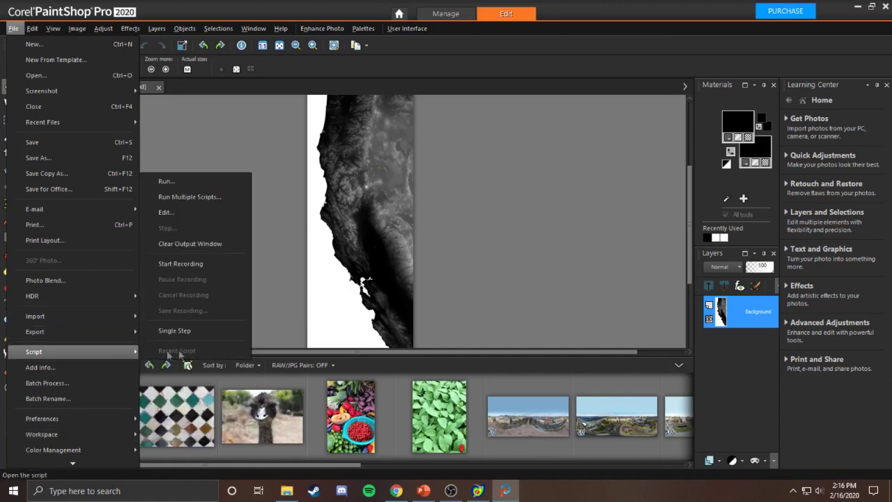
left_click(322, 28)
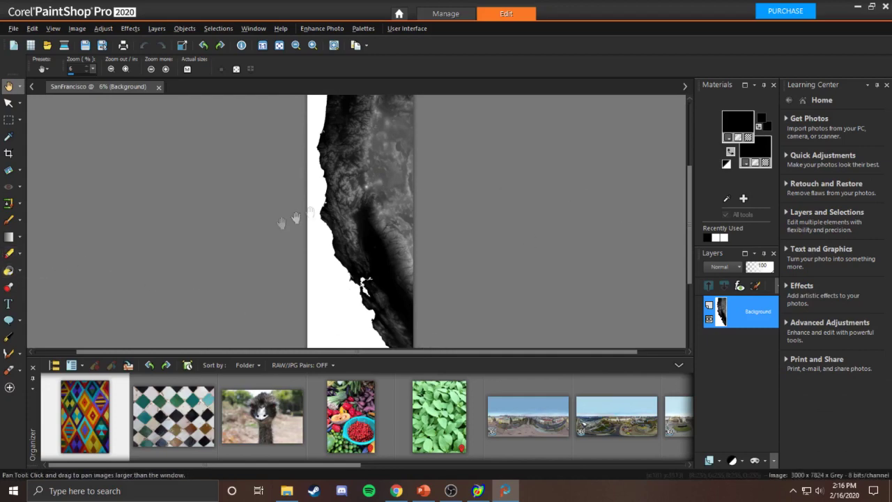
- Select the entire SanFrancisco heightmap image
left_click(19, 270)
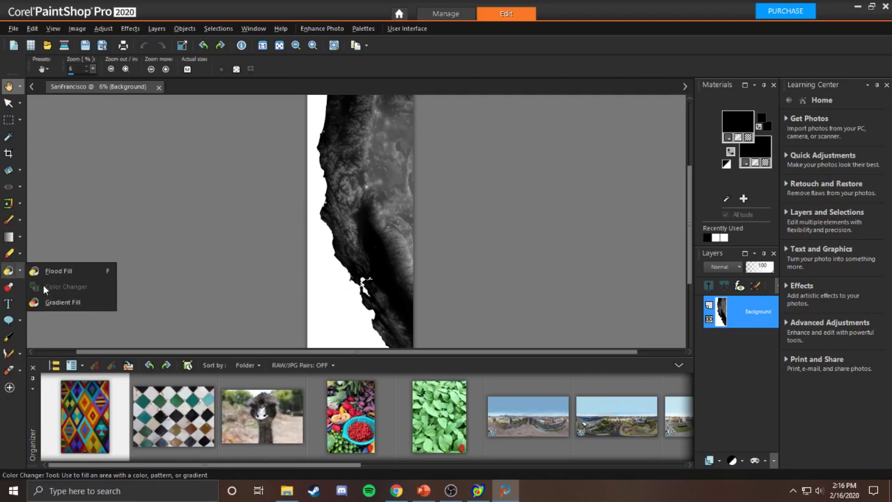
left_click(211, 223)
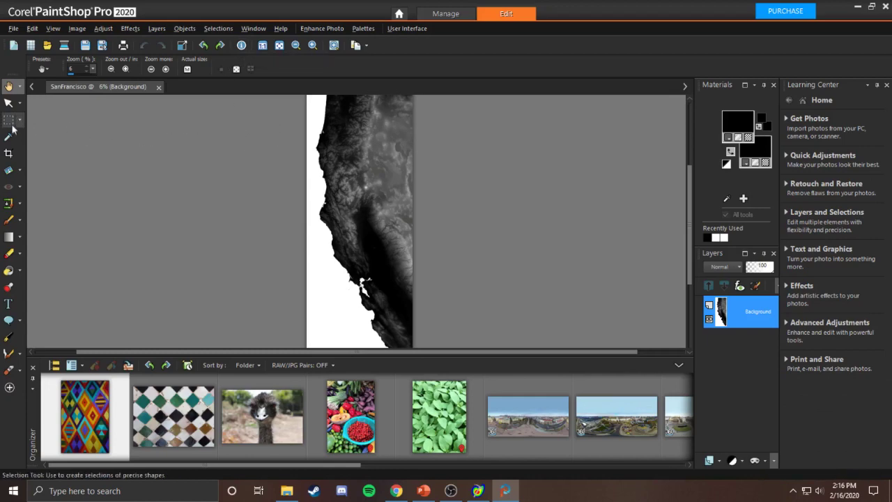
left_click(217, 28)
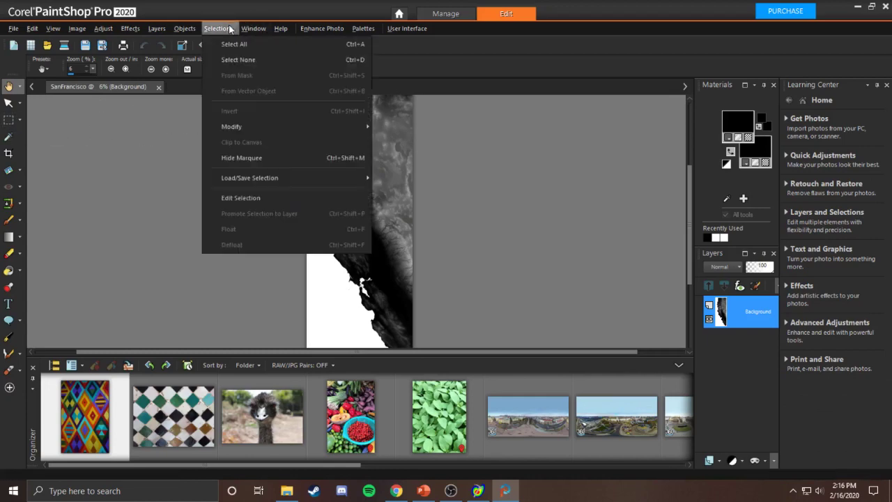
left_click(230, 44)
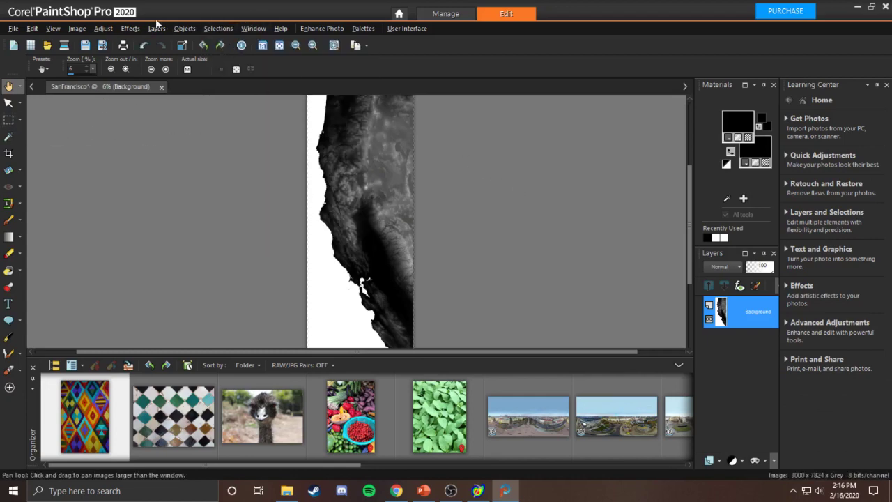
- Subtract the white color range from the selection with tolerance 0 and softness 20, and invert the selection to cover the ocean
left_click(218, 28)
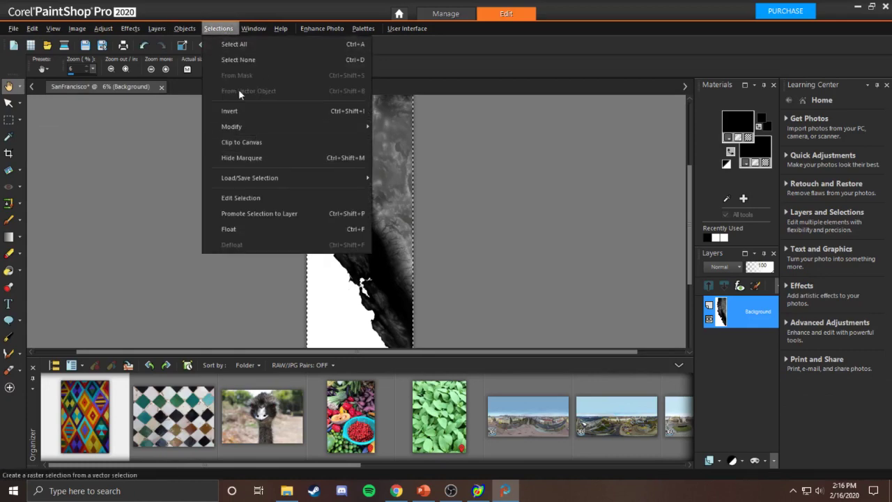
mouse_move(252, 180)
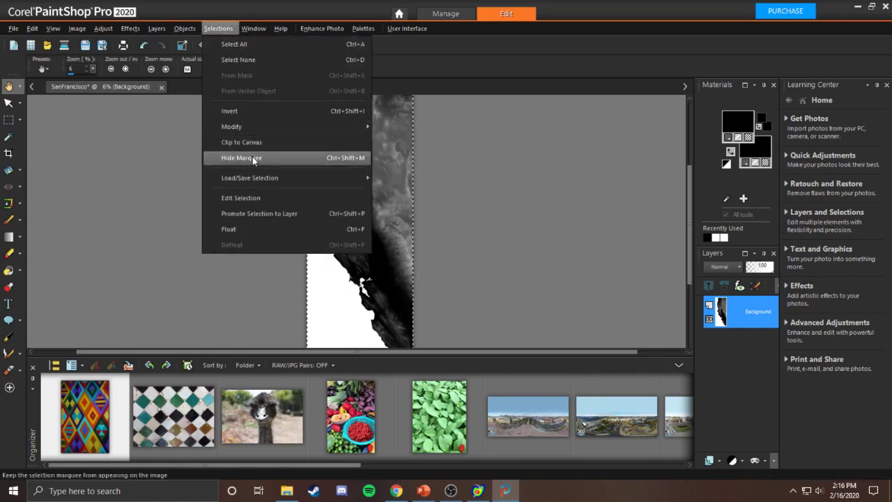
mouse_move(317, 127)
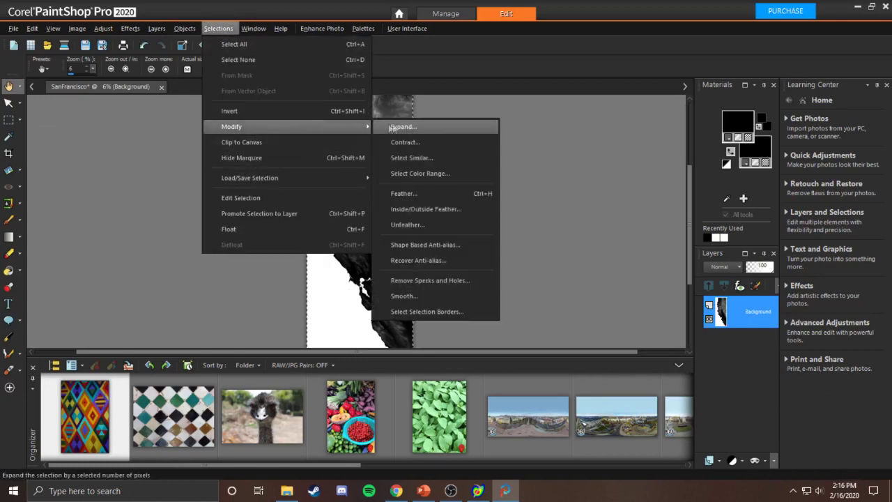
left_click(422, 174)
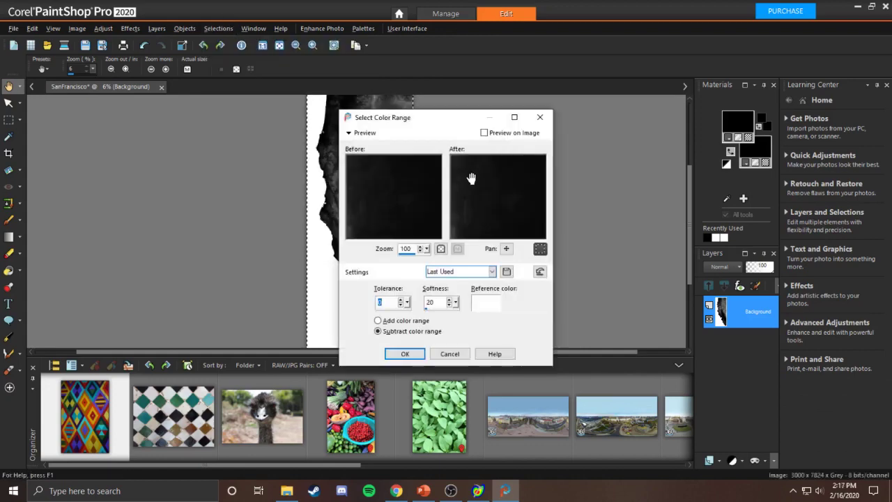
left_click(486, 304)
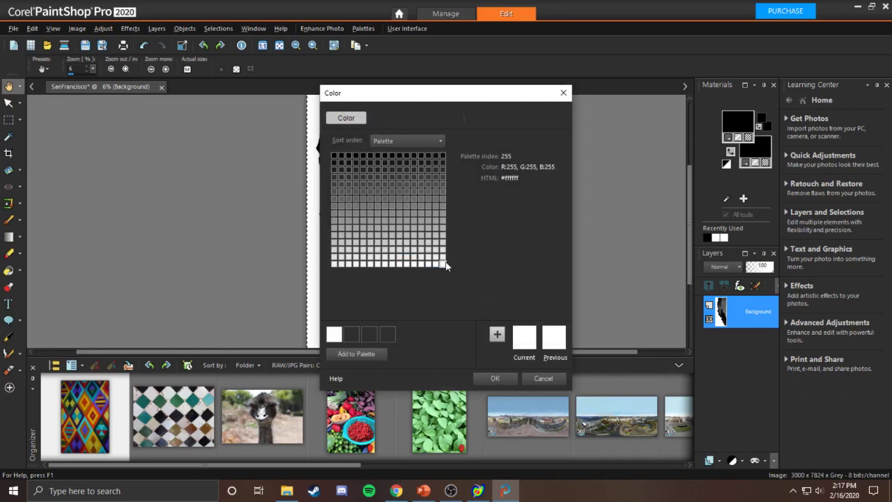
left_click(492, 378)
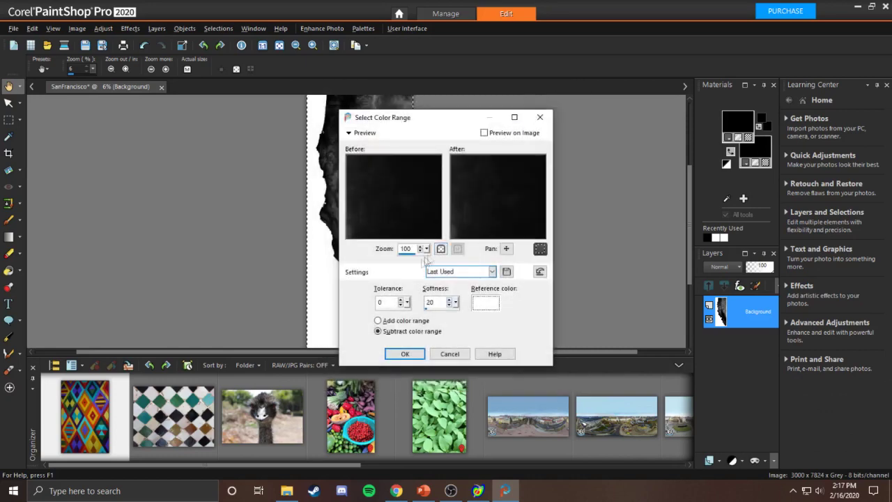
left_click(378, 321)
left_click(380, 331)
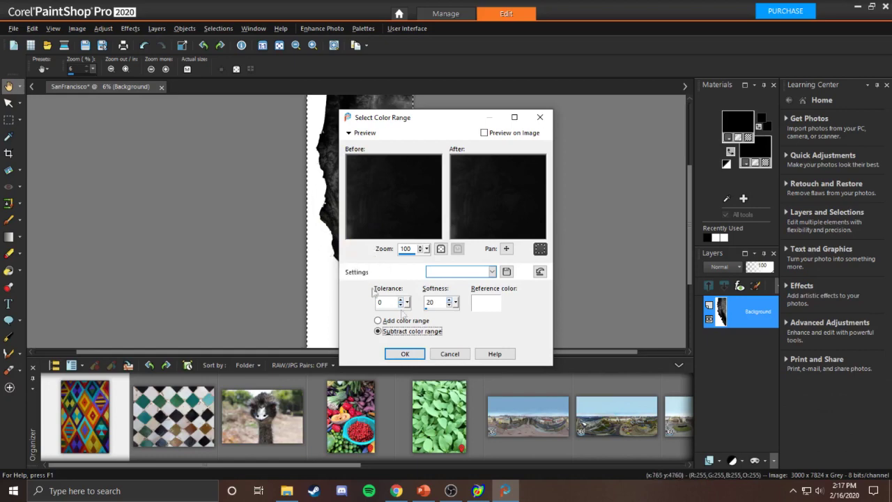
left_click(404, 353)
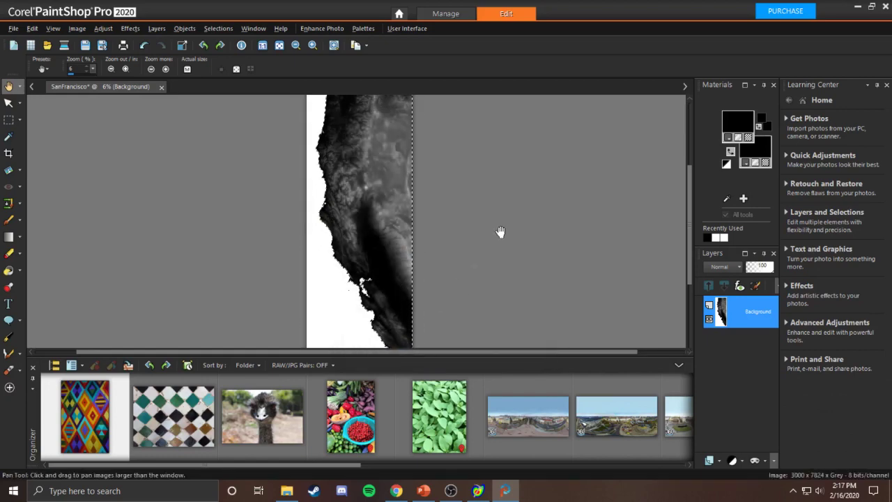
left_click(218, 28)
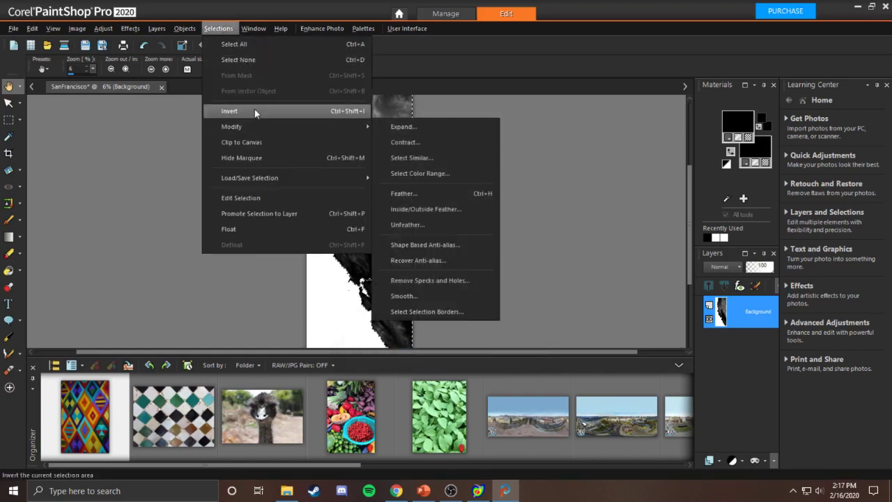
left_click(255, 111)
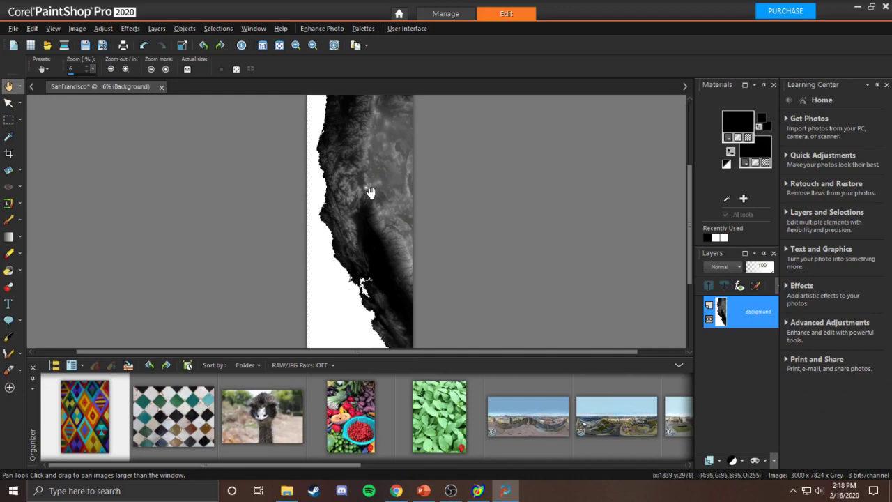
- Paint the selected white ocean area black (#000000) with the Paint Brush
left_click(9, 219)
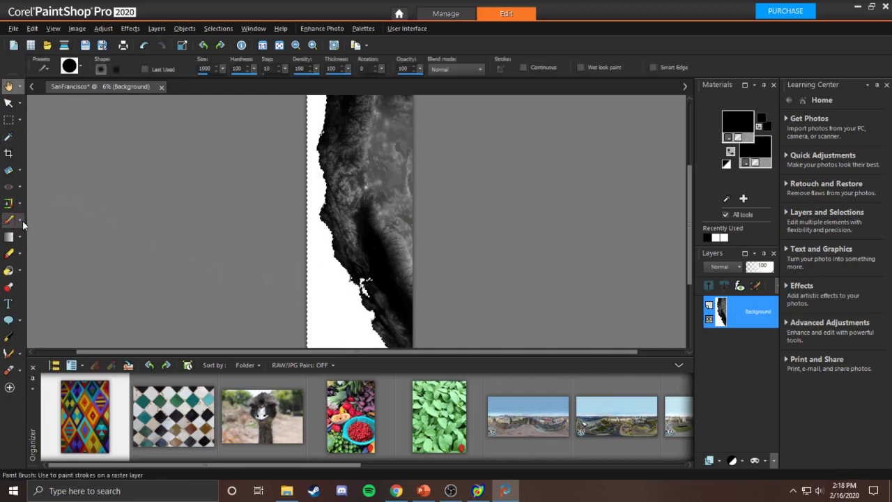
left_click(19, 221)
left_click(61, 222)
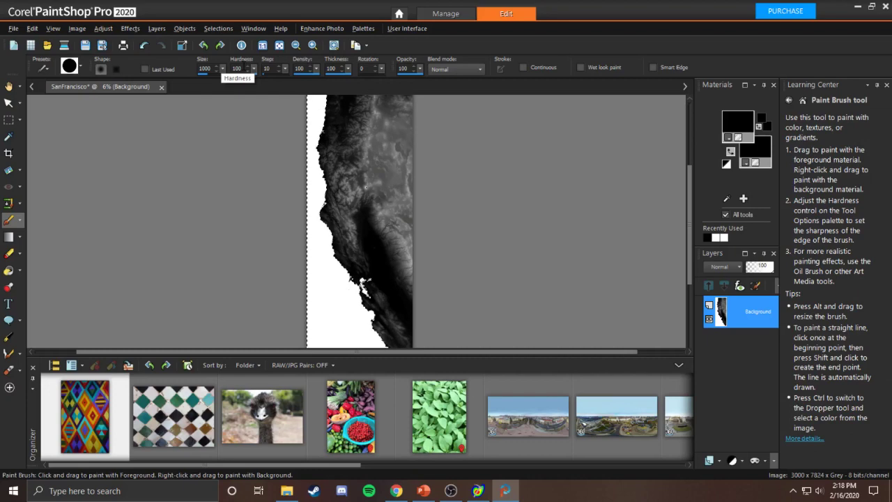
left_click(753, 124)
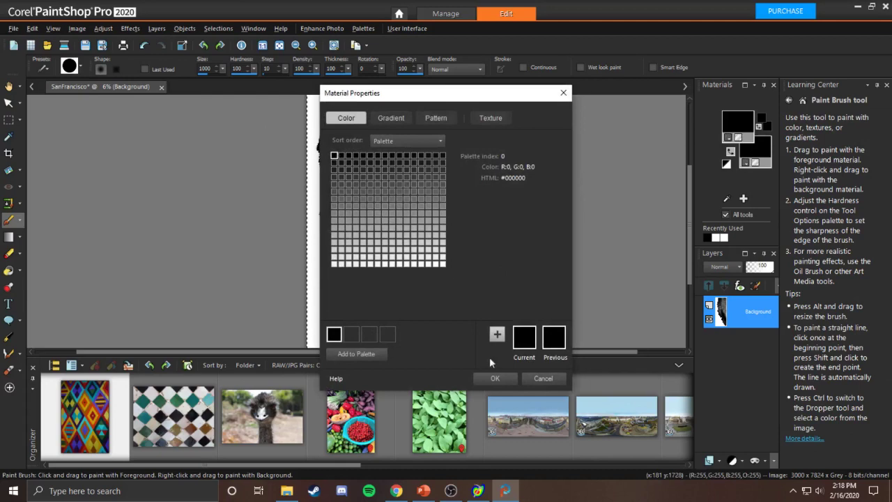
left_click(492, 377)
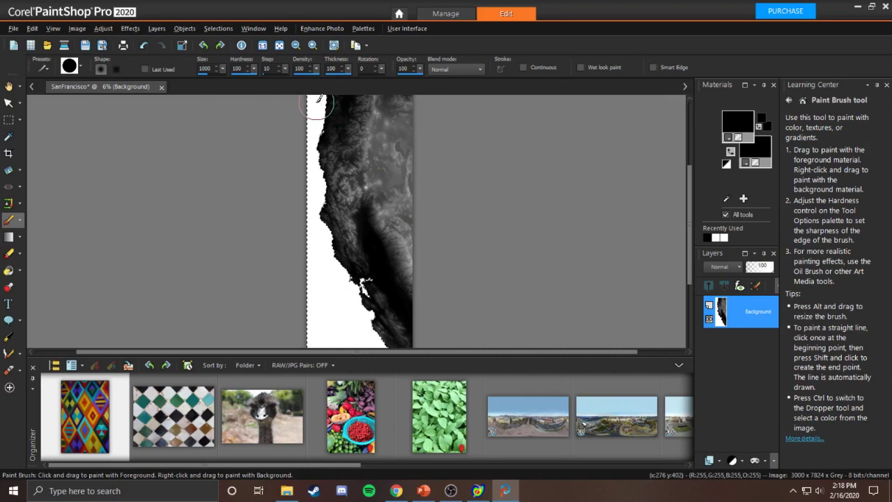
mouse_move(319, 98)
left_mouse_down()
mouse_move(315, 240)
mouse_move(285, 315)
mouse_move(333, 277)
mouse_move(312, 303)
mouse_move(323, 324)
mouse_move(329, 299)
mouse_move(370, 326)
mouse_move(364, 295)
mouse_move(353, 341)
mouse_move(312, 338)
left_mouse_up()
key("ctrl+shift+m")
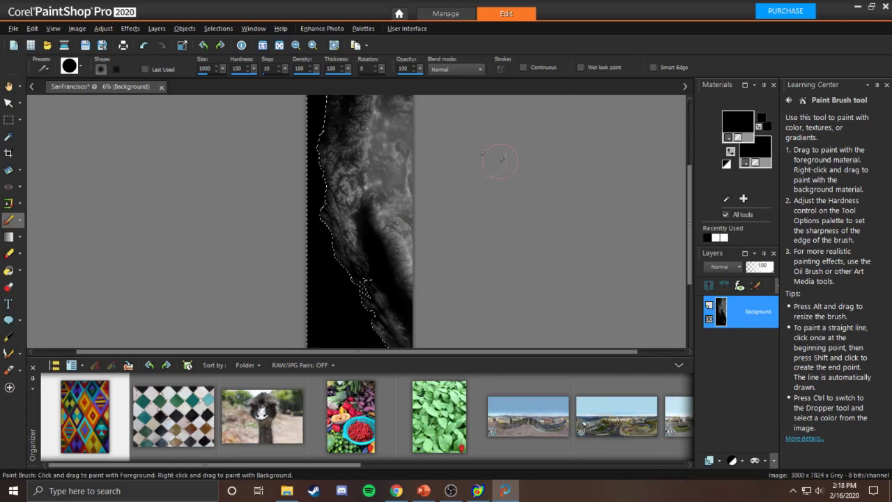
- Save the edited heightmap on the Desktop as a PNG file named SanFrancisco
left_click(13, 29)
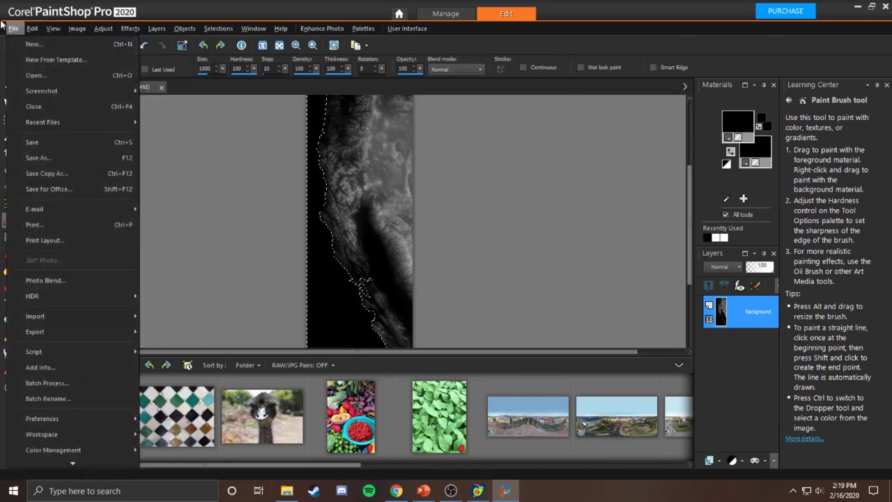
left_click(43, 157)
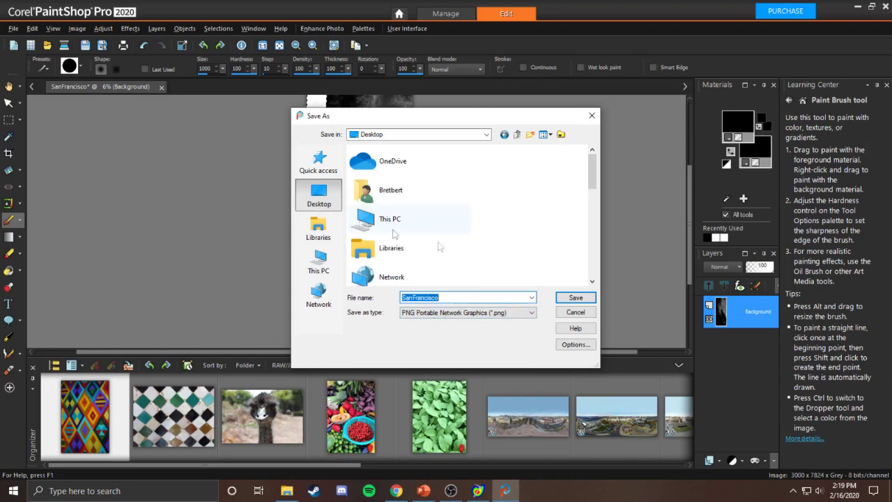
left_click(568, 297)
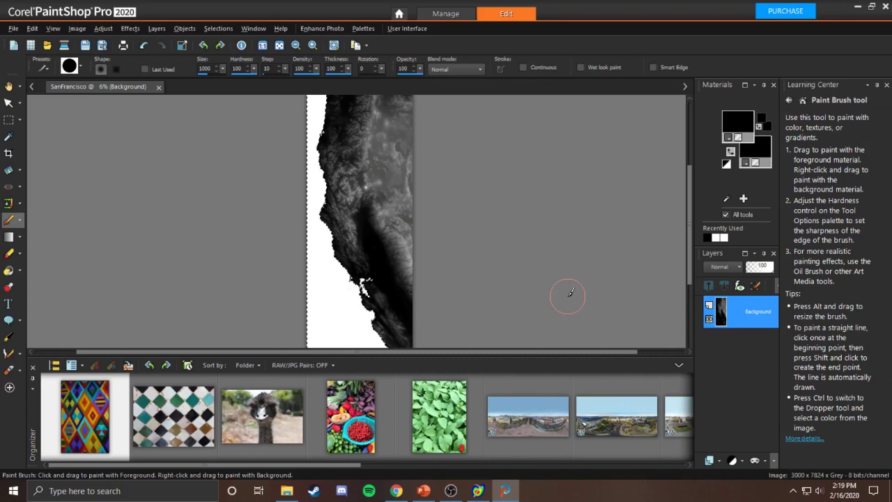
- Close PaintShop Pro and MICRODEM to return to the desktop
left_click(888, 10)
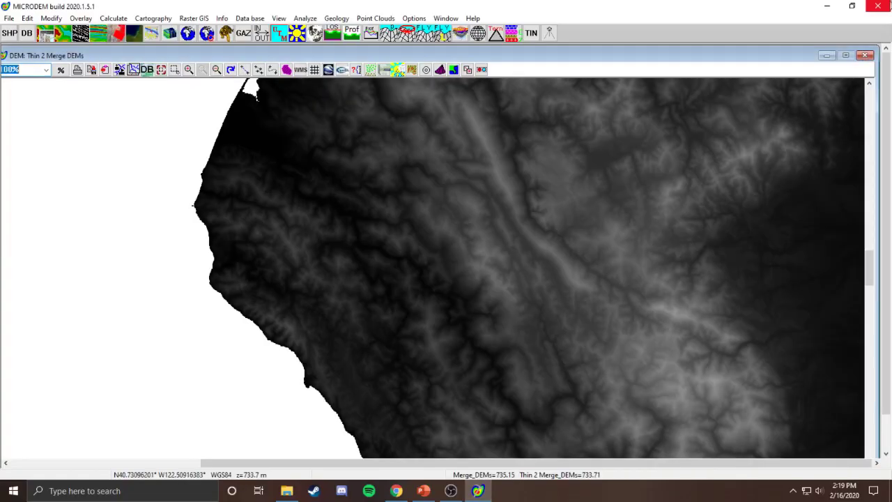
left_click(886, 6)
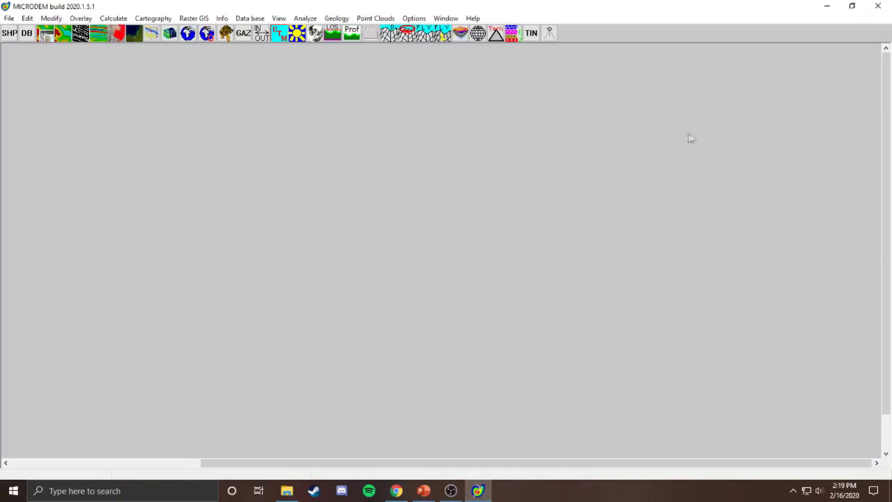
left_click(880, 7)
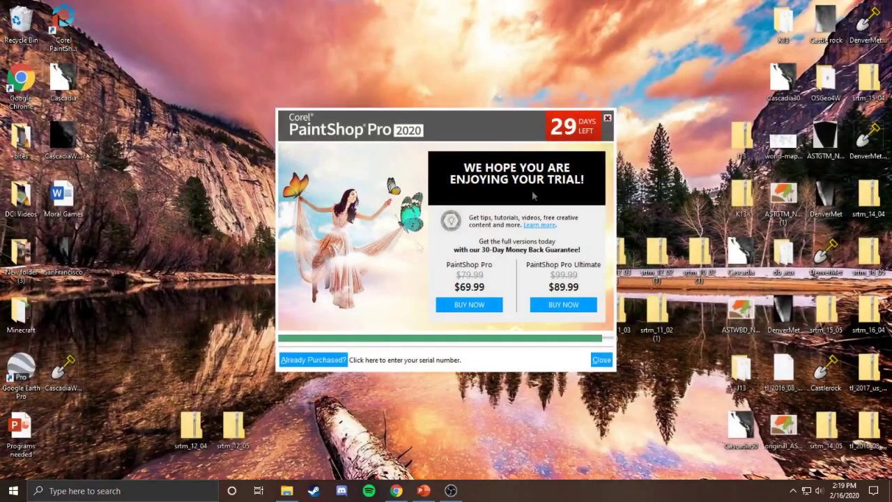
- Search Windows for worldpainter and launch the WorldPainter app
left_click(84, 490)
type("worldp")
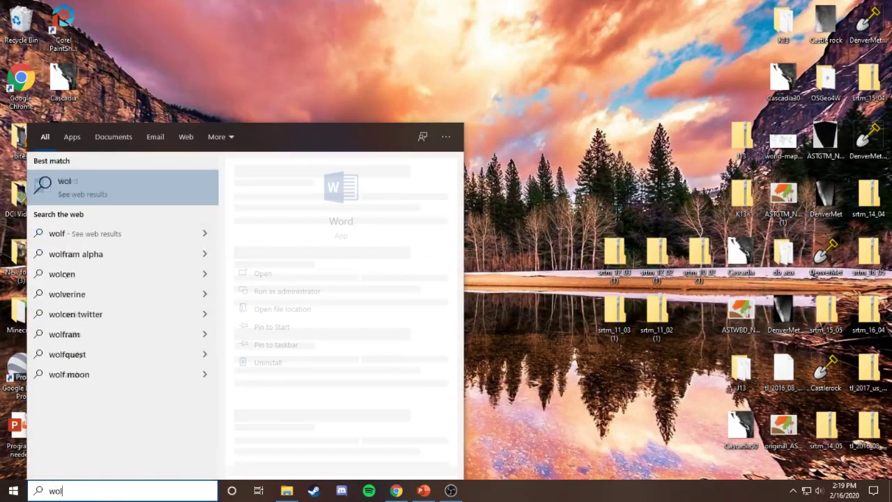
type("ainter")
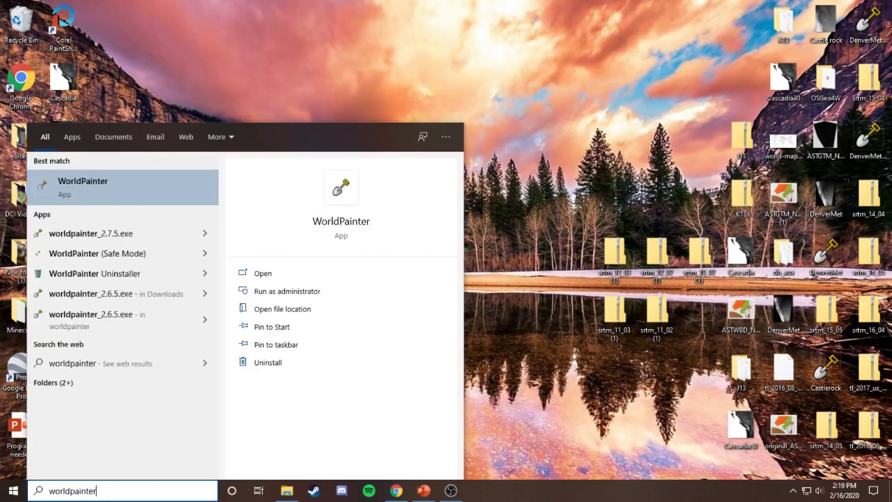
key("Return")
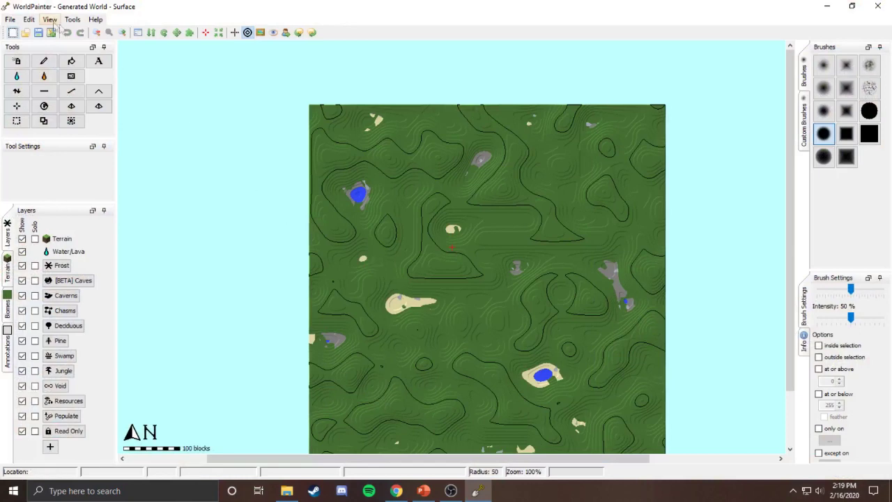
- Start importing a new world from a height map and load SanFrancisco.png from the Desktop
left_click(10, 19)
mouse_move(103, 69)
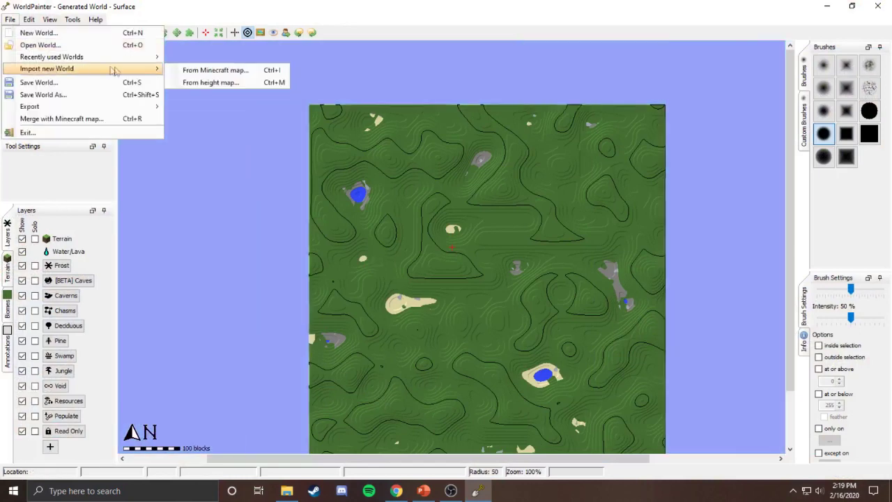
left_click(173, 84)
left_click(556, 136)
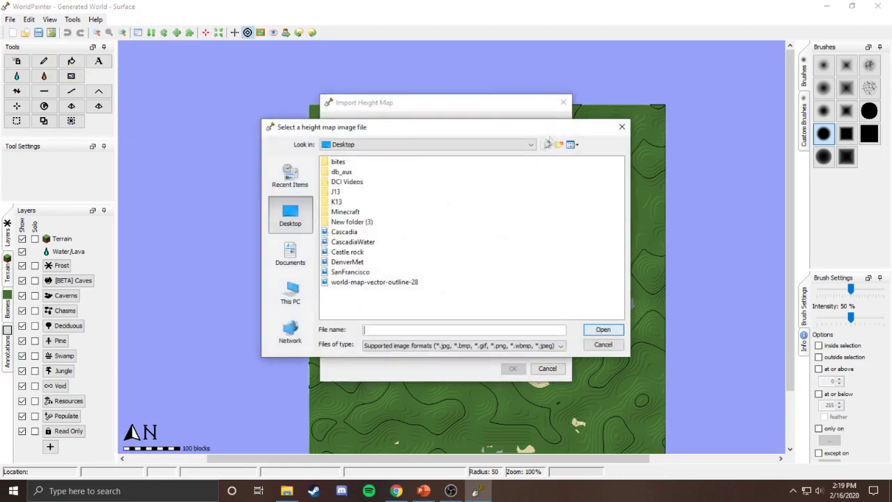
left_click(349, 280)
left_click(349, 271)
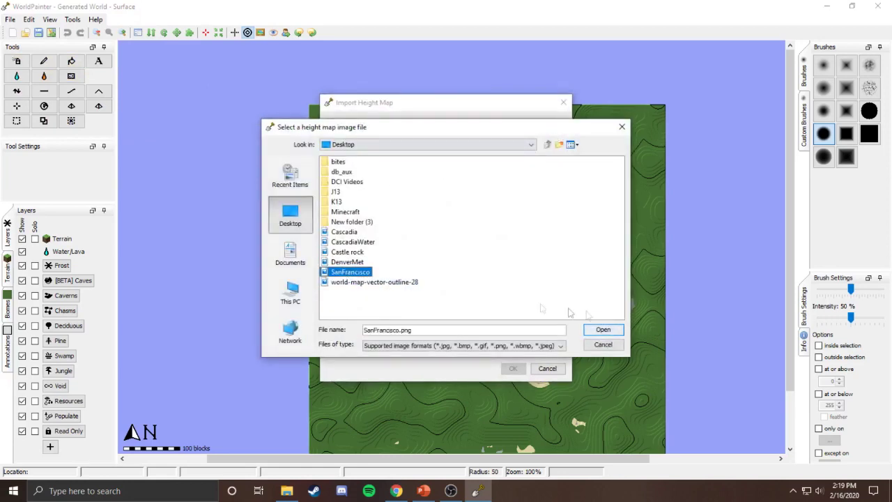
left_click(602, 329)
- Set the map format to [BETA] Minecraft 1.14.4 or later (Anvil), adjust the scaling and height levels, and import the height map
left_click(460, 184)
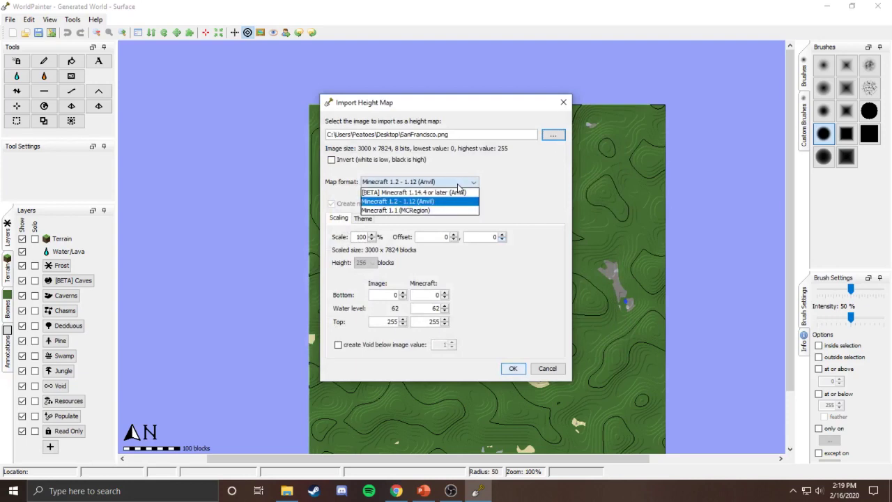
left_click(446, 193)
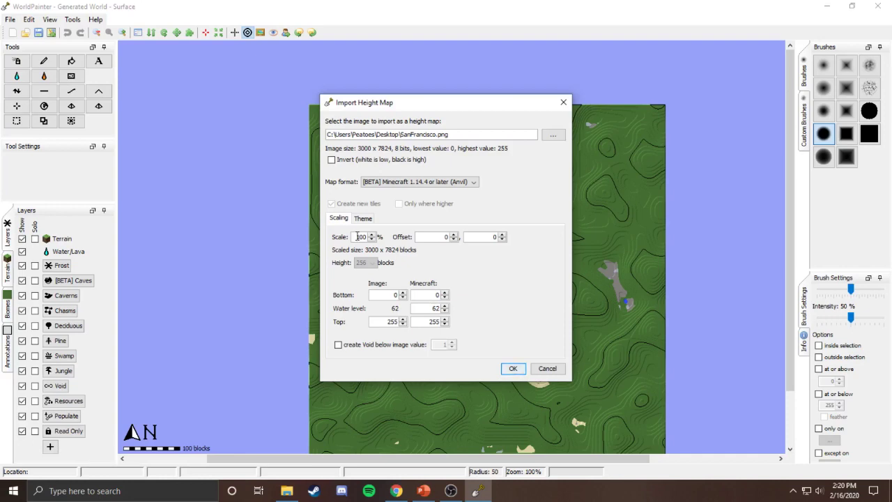
left_click_drag(352, 237, 368, 239)
type("50")
left_click(445, 293)
left_click(445, 293)
left_click(444, 324)
left_click(513, 370)
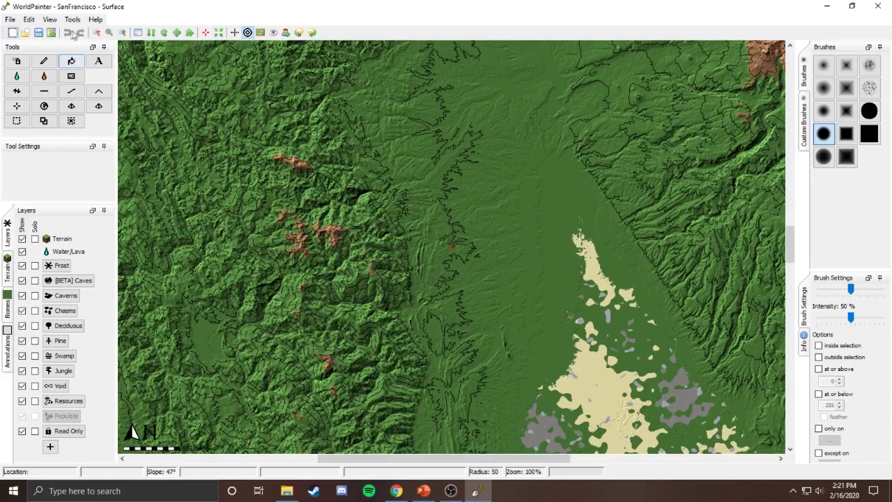
left_click(98, 34)
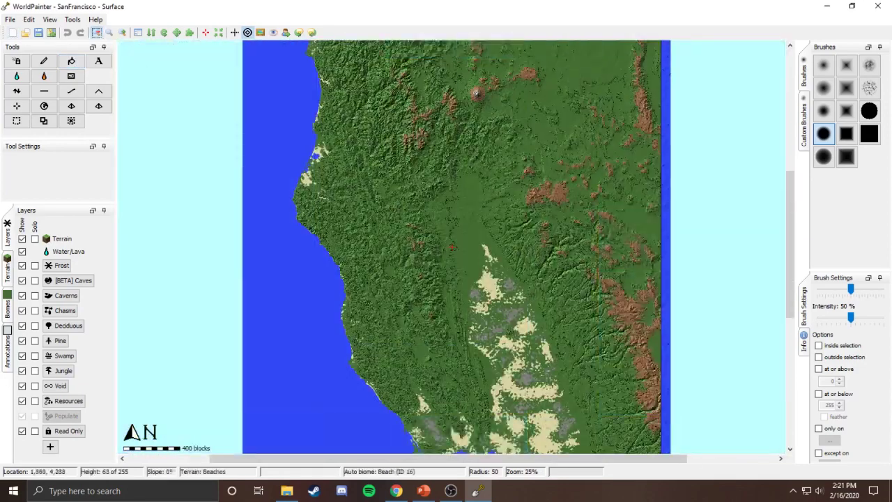
- Compare the imported terrain around San Francisco Bay with the same area in Google Maps in Chrome, and return to WorldPainter
key("alt+Tab")
left_click_drag(547, 105, 543, 345)
left_click(460, 29)
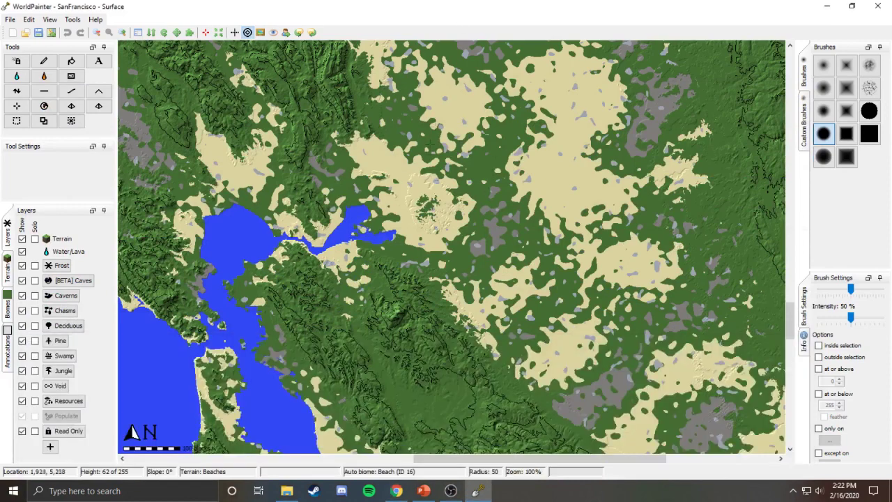
left_click(102, 32)
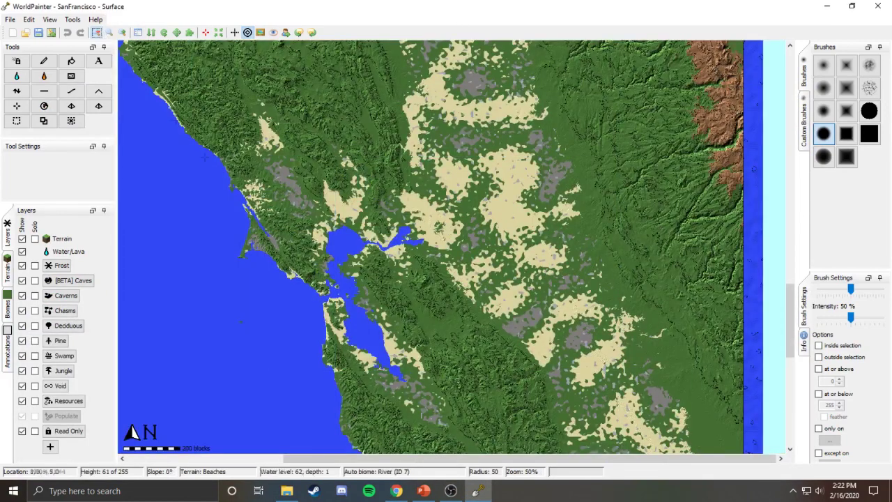
left_click(396, 491)
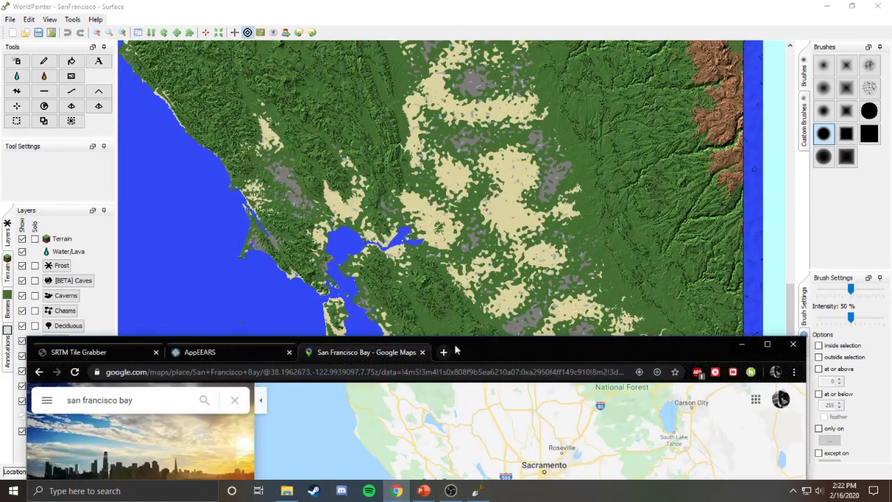
left_click_drag(449, 345, 460, 45)
left_click(395, 489)
left_click(395, 489)
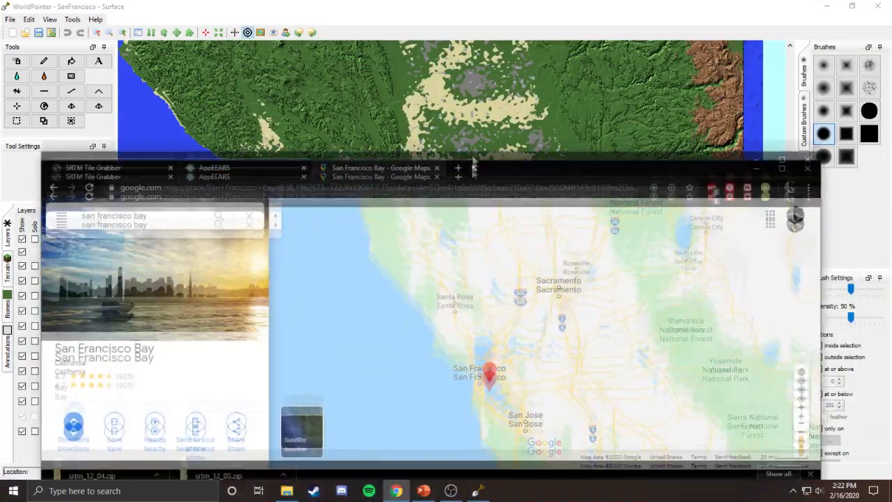
left_click(756, 124)
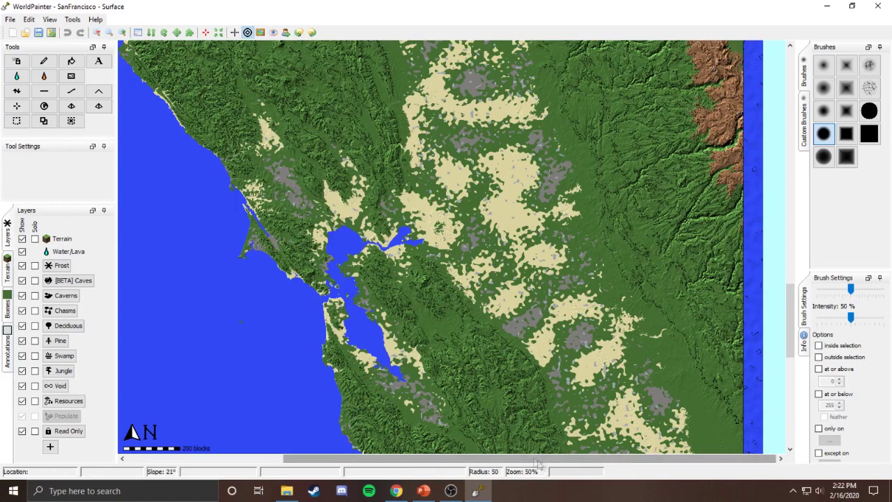
- Examine the imported terrain's northern mountains and western coastline at 50% and 25% zoom
left_click_drag(790, 307, 799, 210)
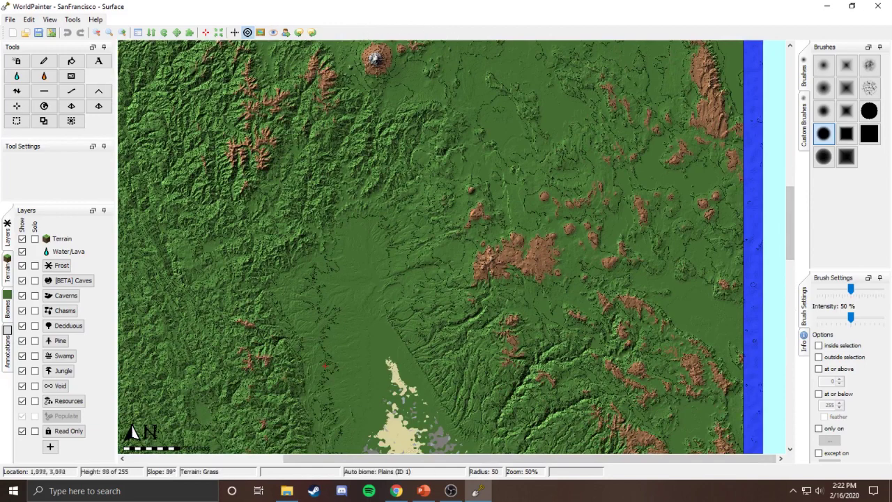
left_click_drag(585, 458, 425, 458)
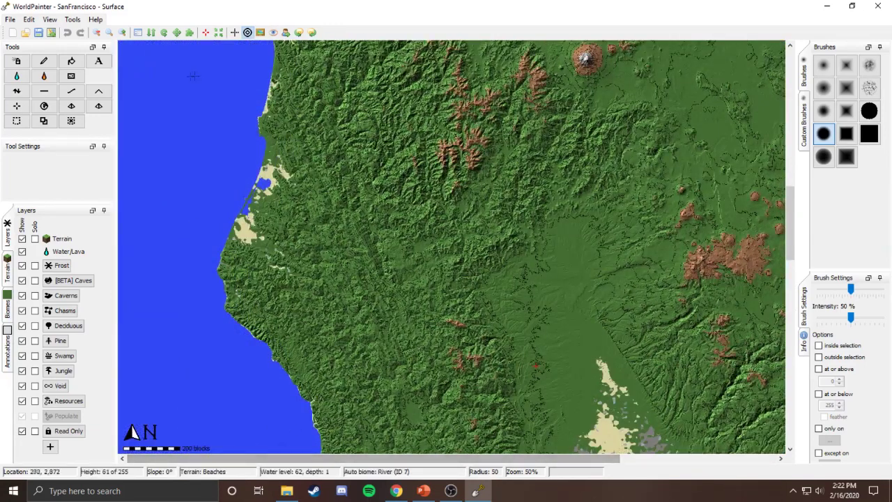
left_click(96, 32)
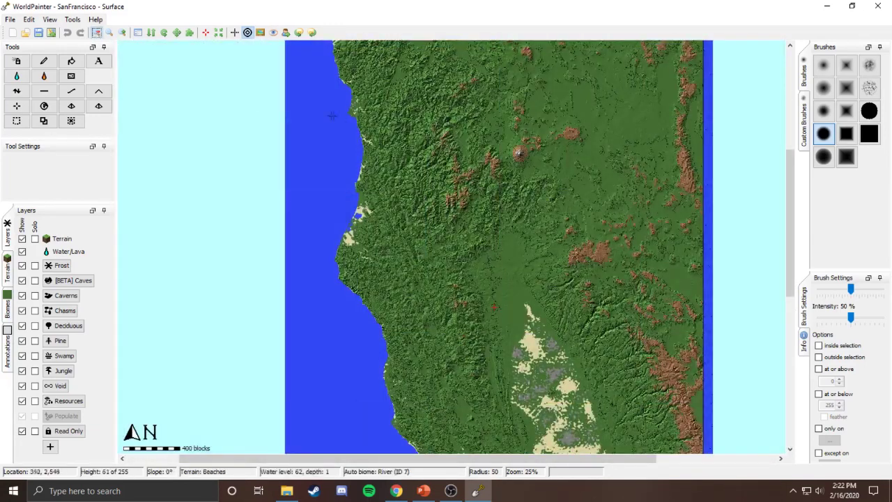